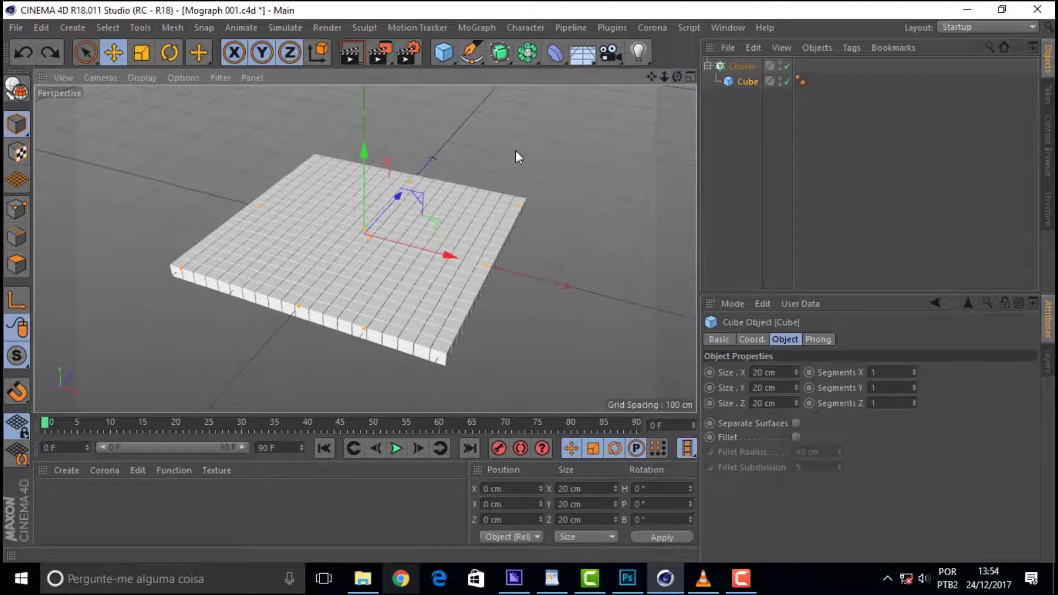
Select the Cloner, then the Cube, to inspect the 20 × 1 × 20 grid of 20 cm cubes
click(752, 66)
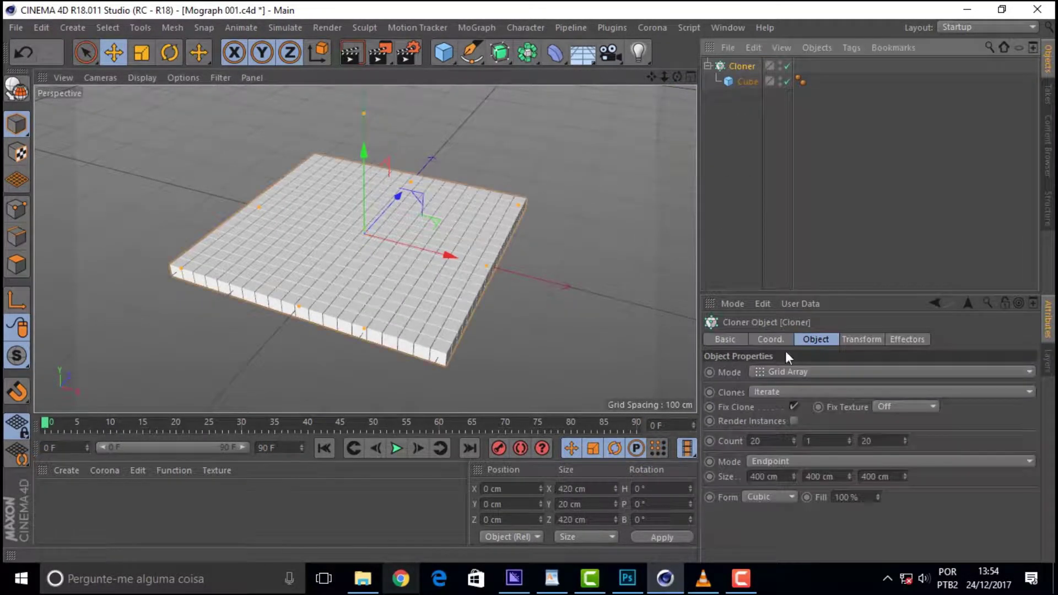
click(748, 81)
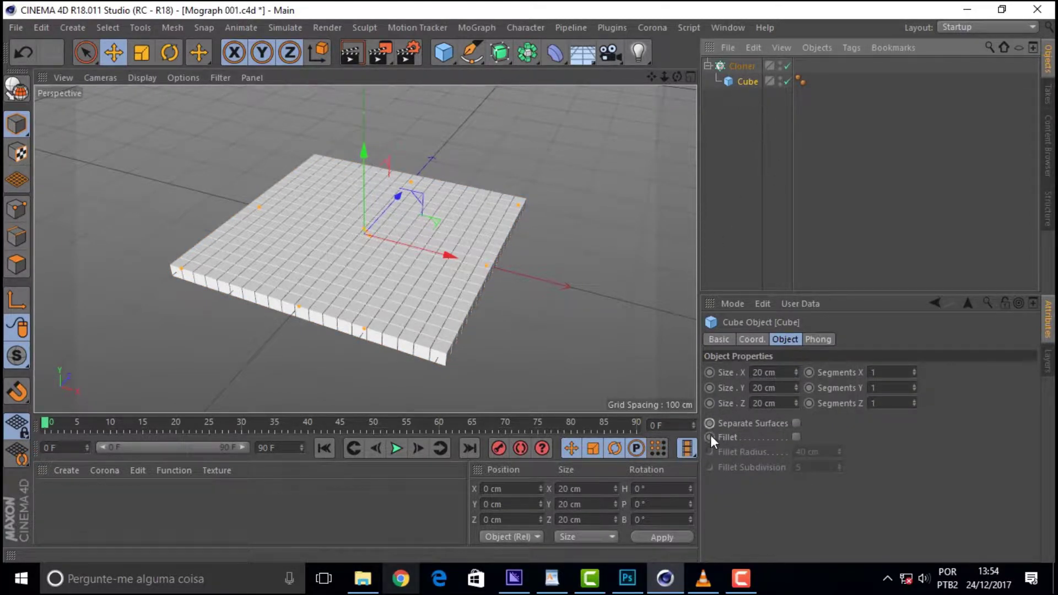
Enable Fillet on the Cube with 1 cm radius and 1 subdivision, zooming to check the rounded edges
click(796, 437)
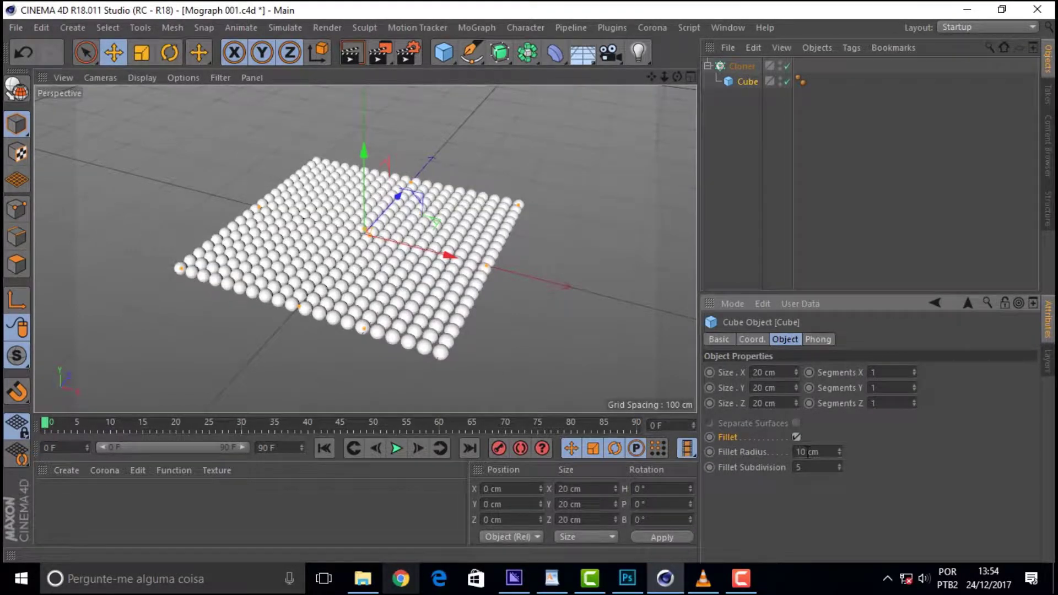
text(1)
key(Return)
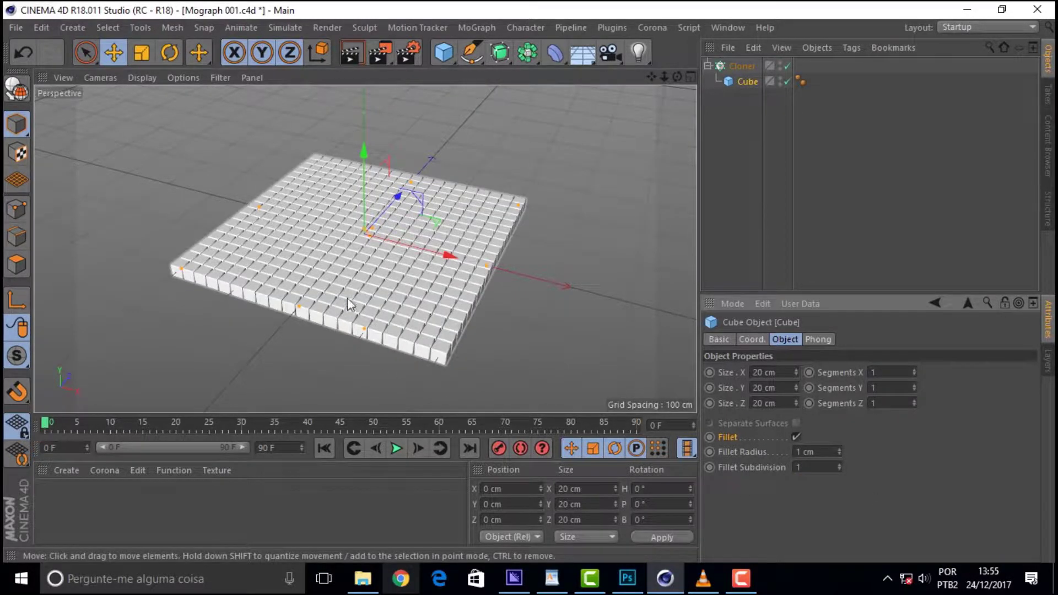
drag(665, 77, 711, 78)
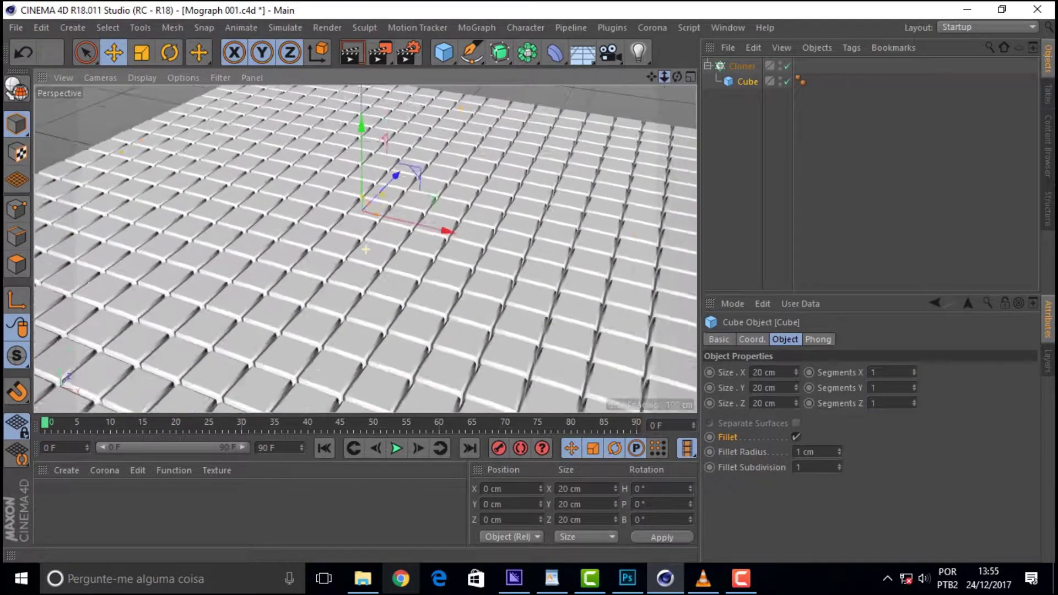
mouse_move(665, 77)
mouse_down()
mouse_move(634, 77)
mouse_move(679, 78)
mouse_up()
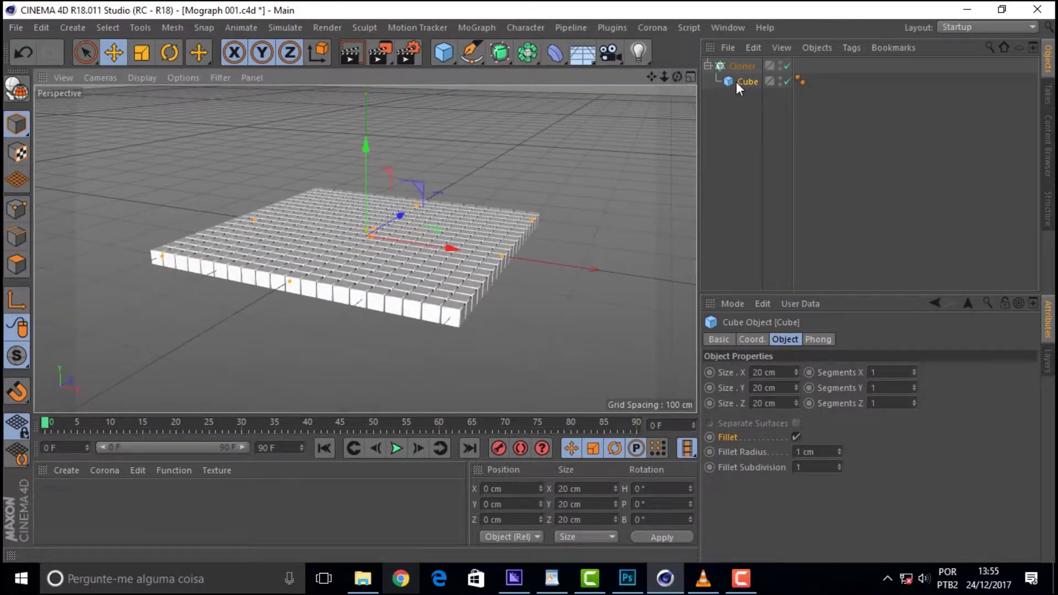
click(741, 66)
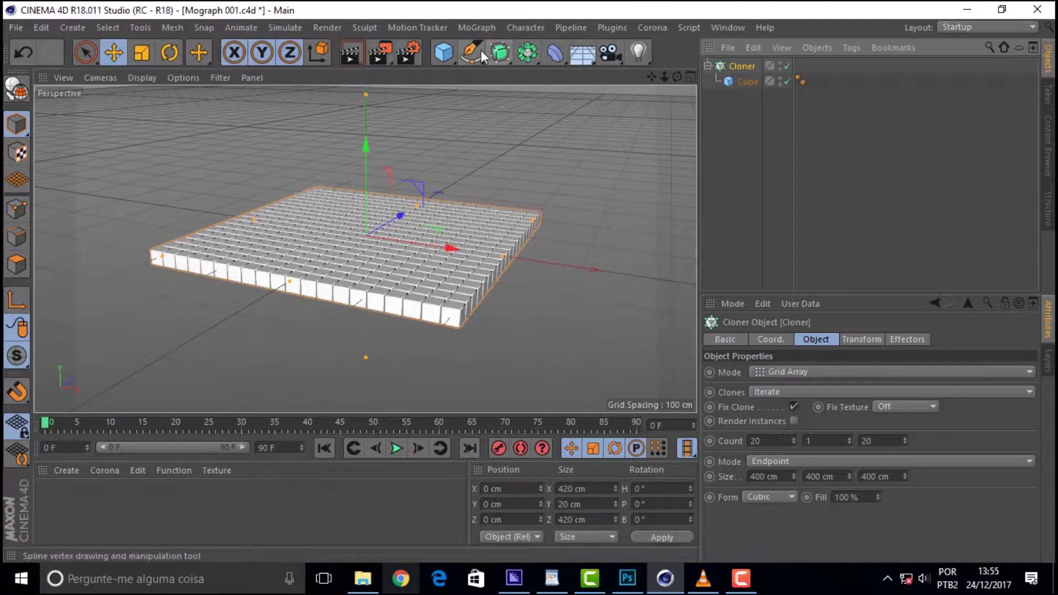
Add a Plain effector to the Cloner from the MoGraph effector menu
click(477, 27)
click(628, 71)
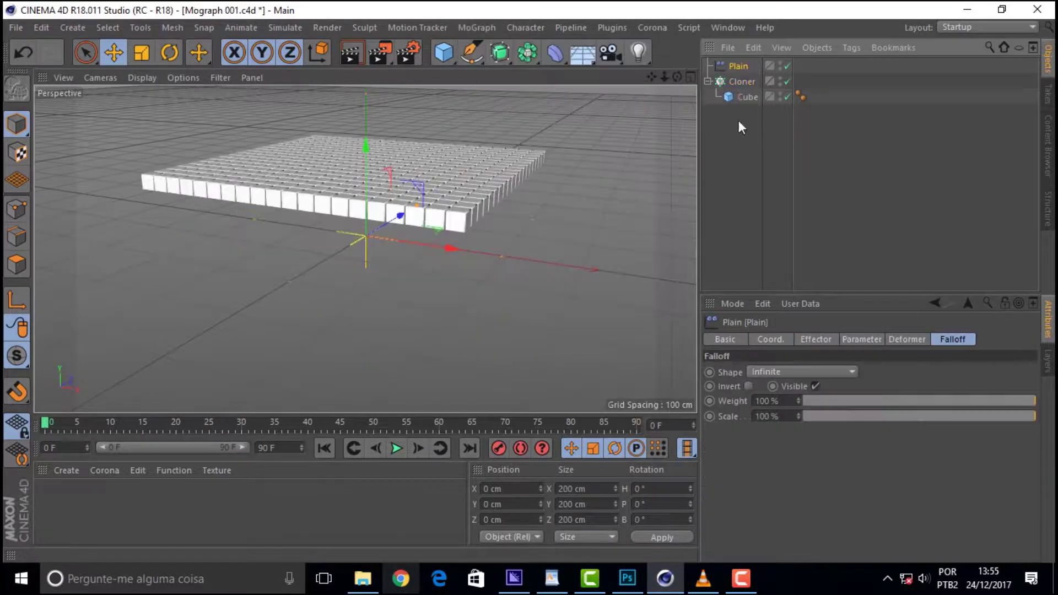
drag(677, 78, 683, 81)
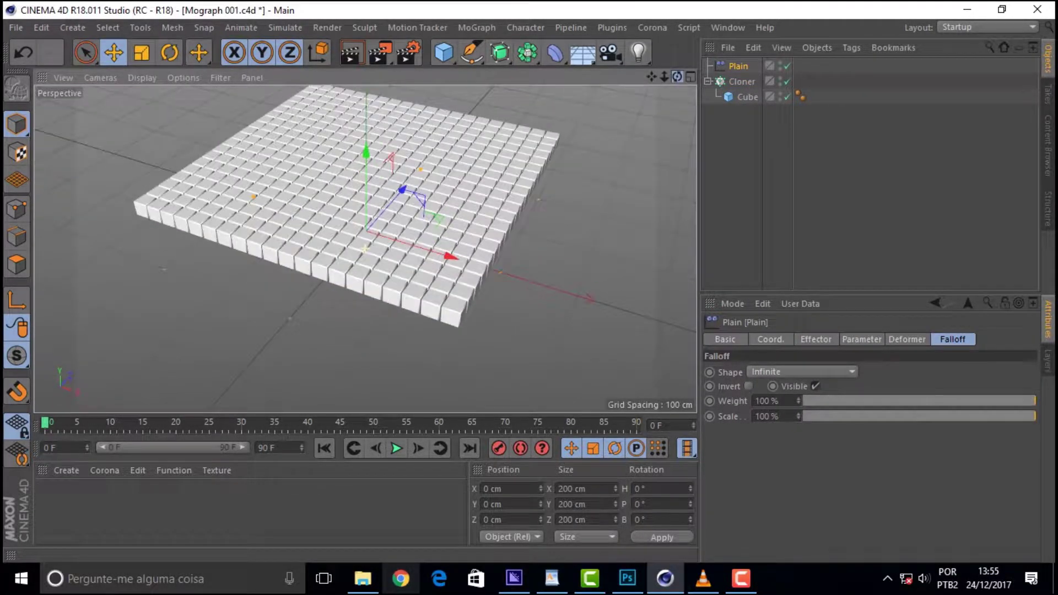
click(742, 67)
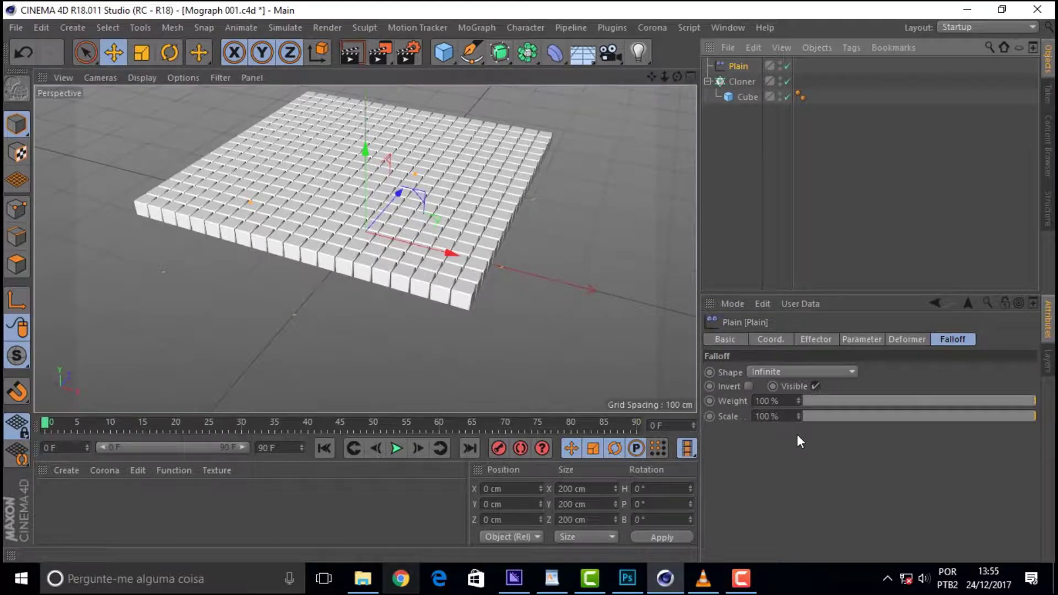
Set the Plain effector's falloff shape to Box and nudge the effector along X
click(813, 373)
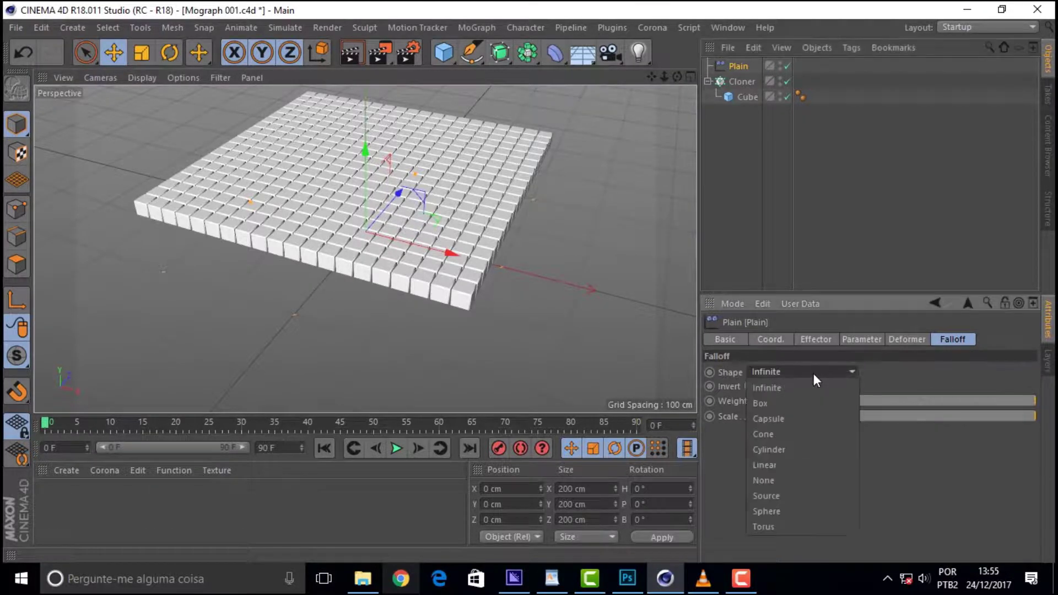
click(793, 406)
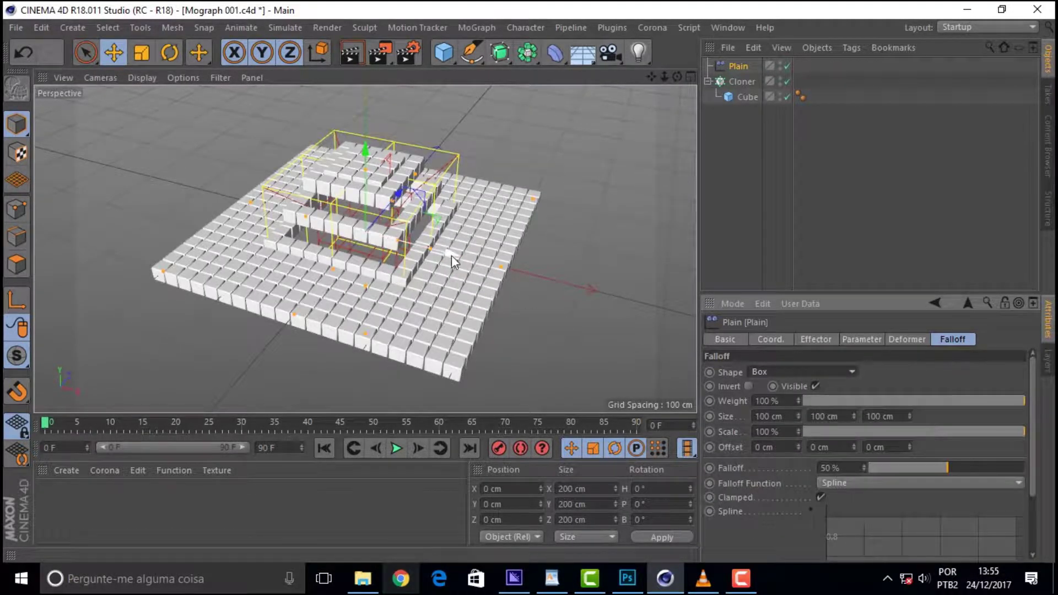
drag(431, 250, 319, 209)
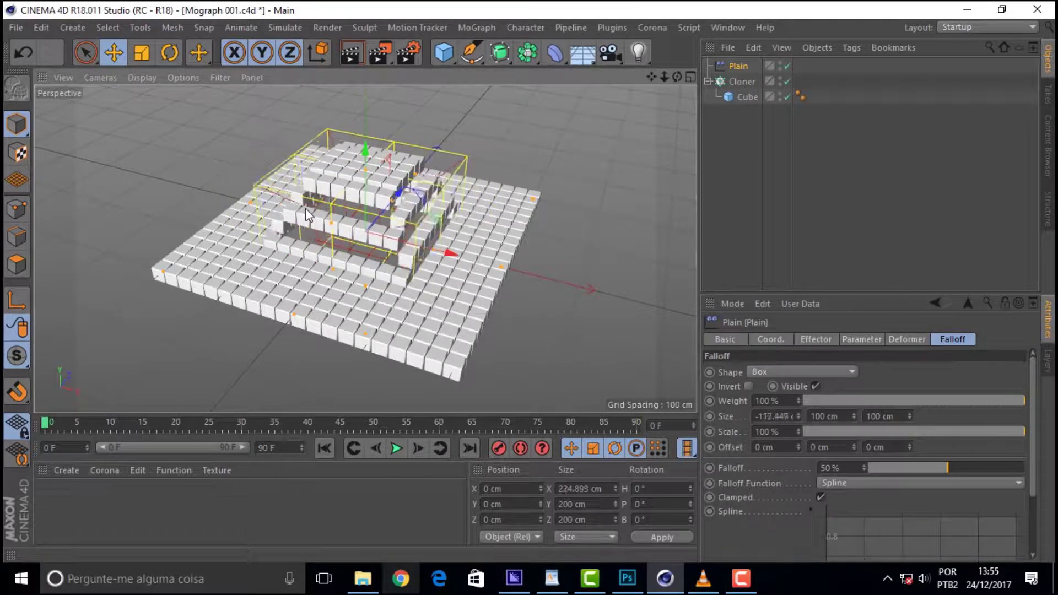
key(ctrl+z)
mouse_move(450, 254)
mouse_down()
mouse_move(286, 212)
mouse_move(450, 280)
mouse_move(671, 344)
mouse_move(287, 240)
mouse_move(325, 267)
mouse_move(676, 345)
mouse_move(505, 329)
mouse_move(241, 278)
mouse_move(432, 323)
mouse_up()
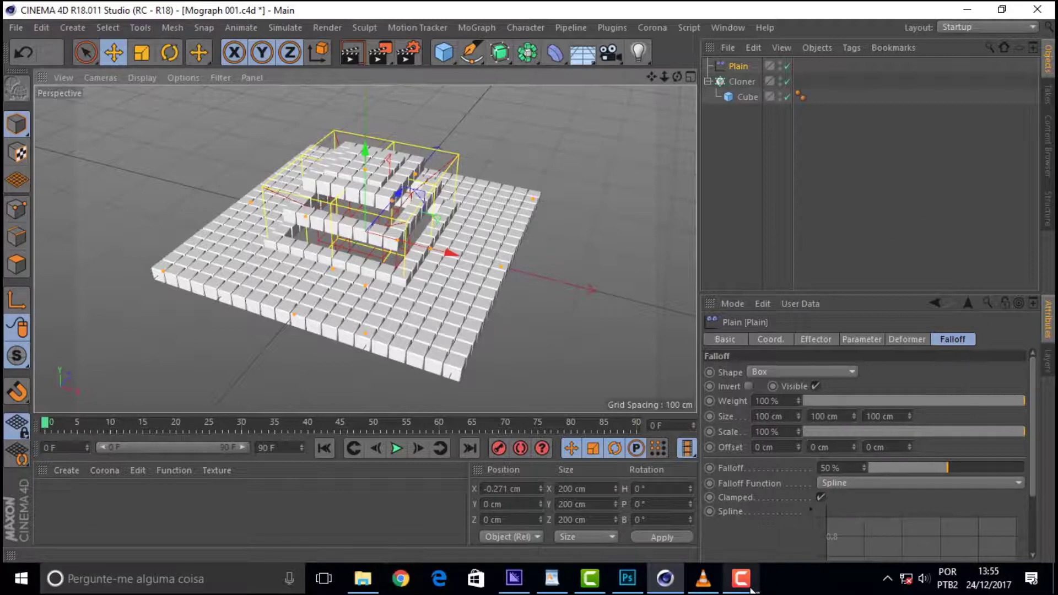
Expand the Plain effector's Min/Max limits and try a Maximum of -220 %
click(777, 340)
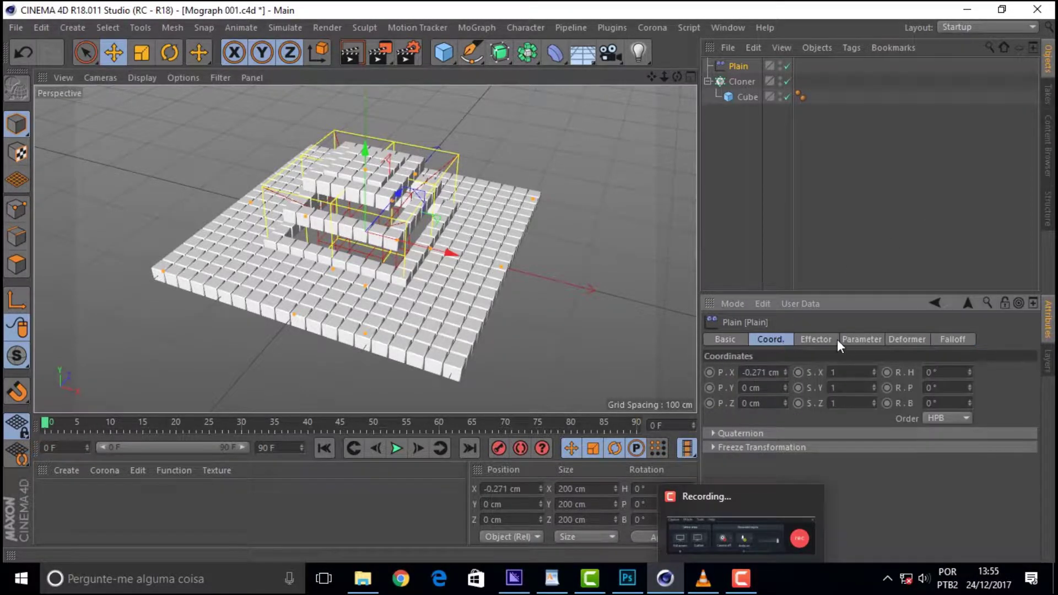
click(816, 339)
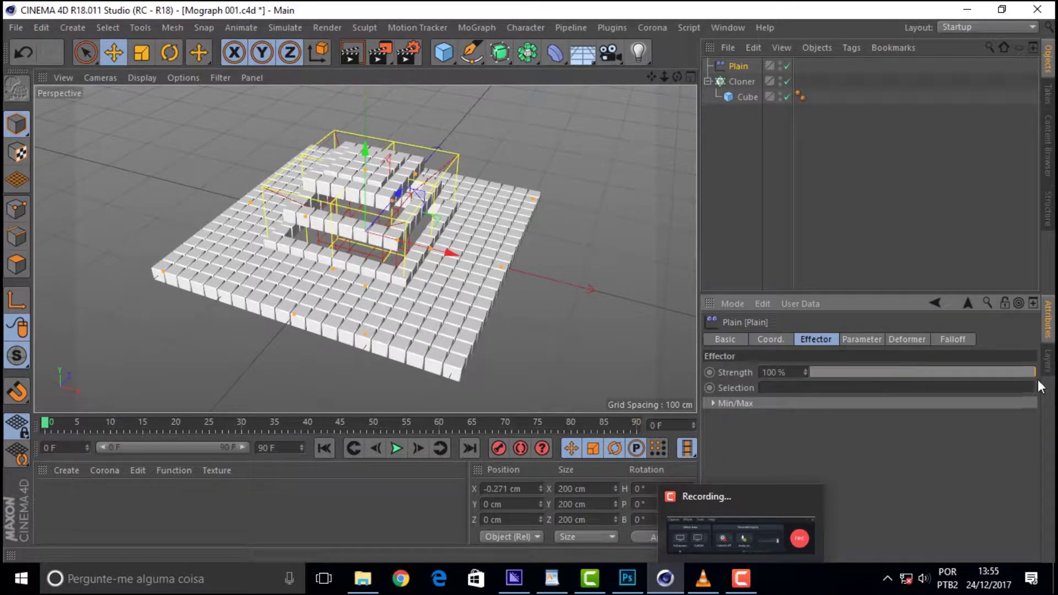
mouse_move(1034, 373)
mouse_down()
mouse_move(802, 377)
mouse_move(1047, 380)
mouse_move(808, 398)
mouse_move(1047, 380)
mouse_up()
click(713, 404)
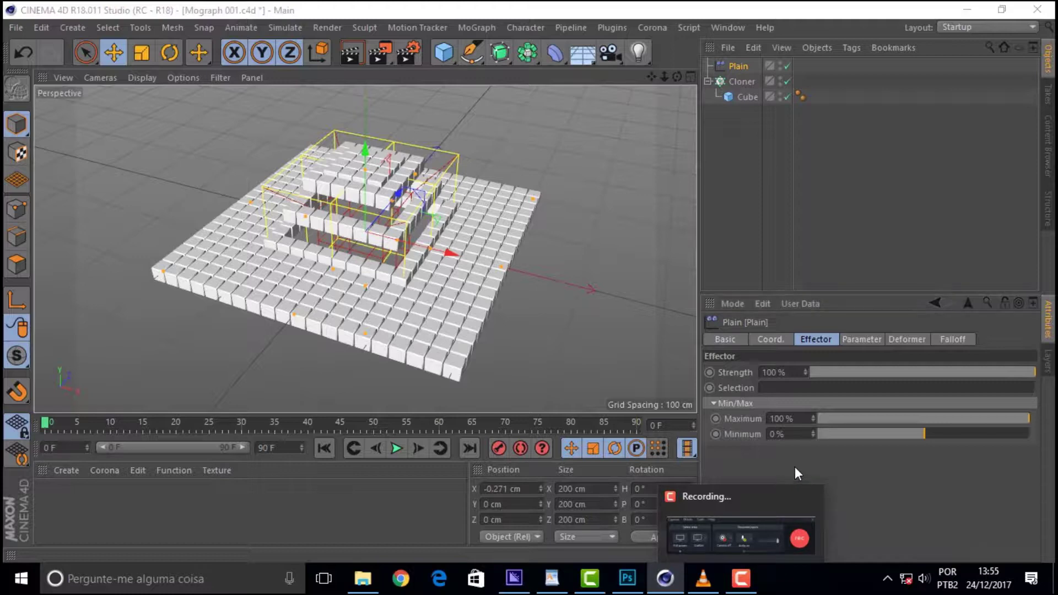
mouse_move(1028, 419)
mouse_down()
mouse_move(766, 421)
mouse_move(1034, 420)
mouse_up()
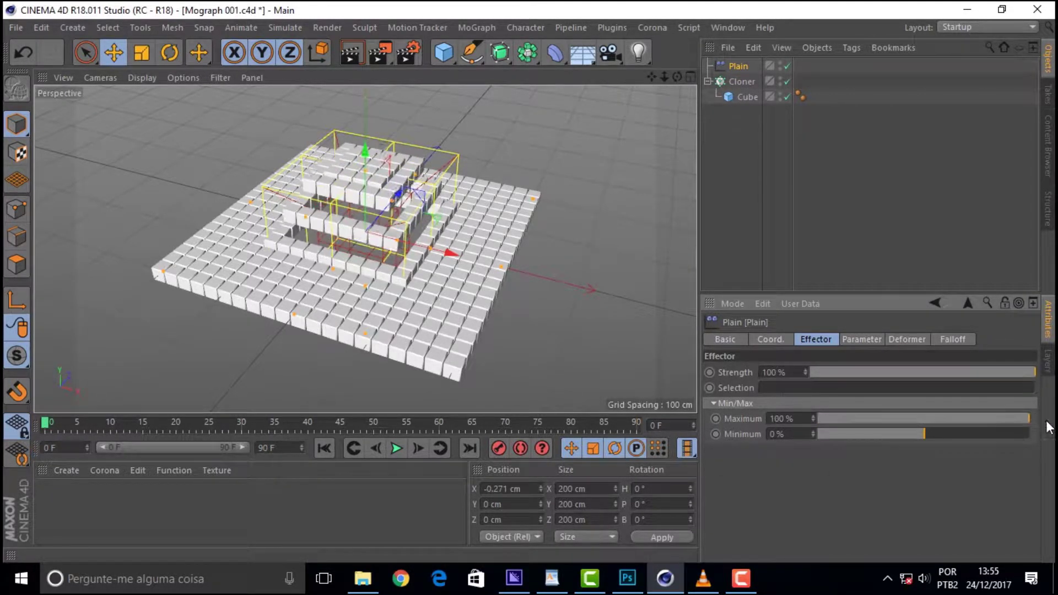
mouse_move(925, 435)
mouse_down()
mouse_move(847, 435)
mouse_move(942, 434)
mouse_move(925, 439)
mouse_up()
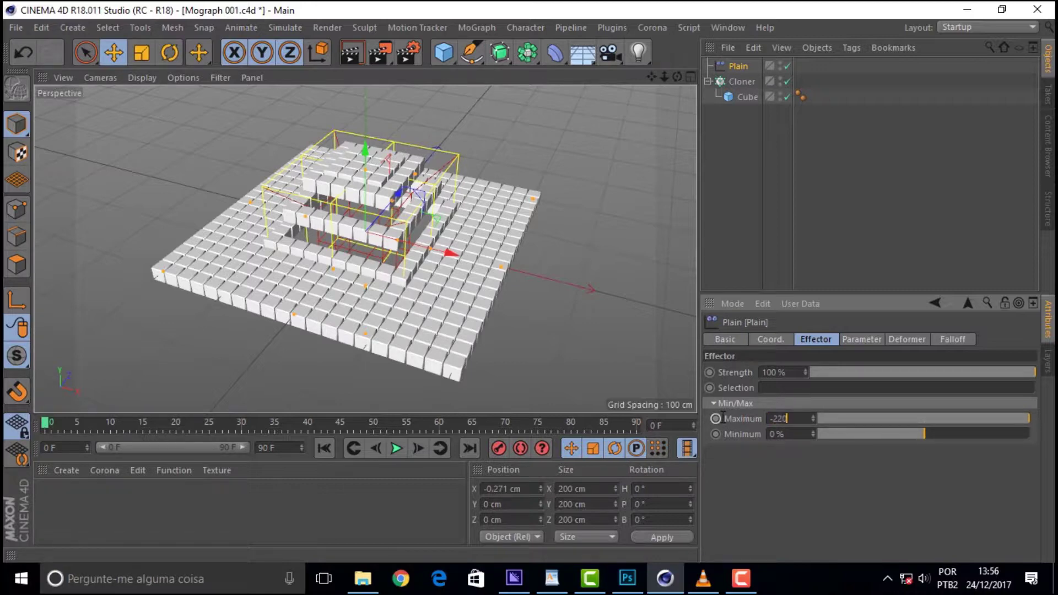
key(Return)
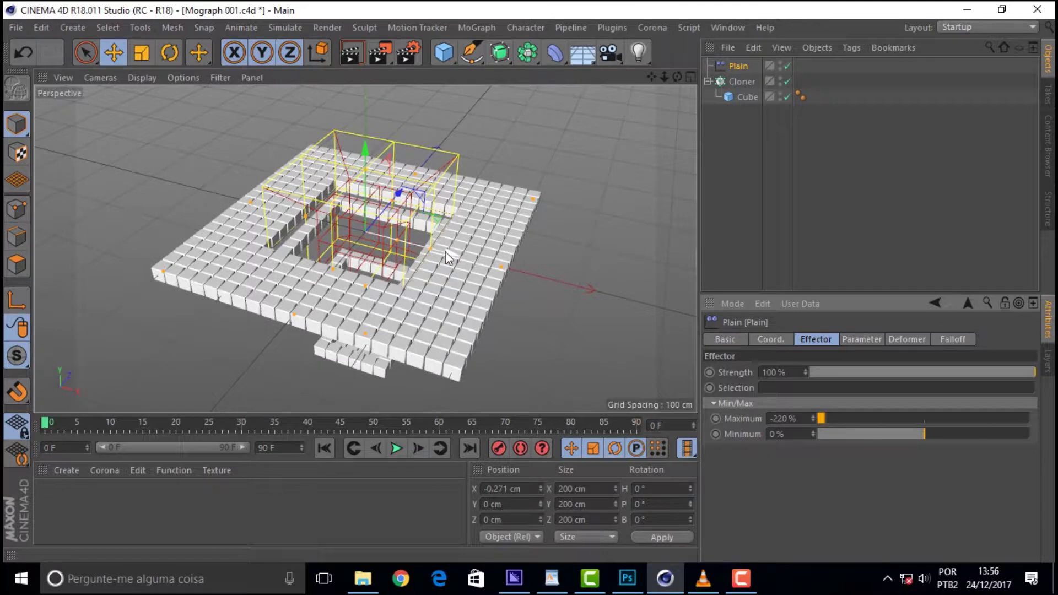
Restore Maximum to 100 %, move the effector left along X, and scrub to frame 22
mouse_move(448, 253)
mouse_down()
mouse_move(200, 194)
mouse_move(436, 270)
mouse_move(503, 282)
mouse_move(634, 275)
mouse_move(533, 280)
mouse_move(309, 226)
mouse_move(606, 276)
mouse_move(372, 238)
mouse_up()
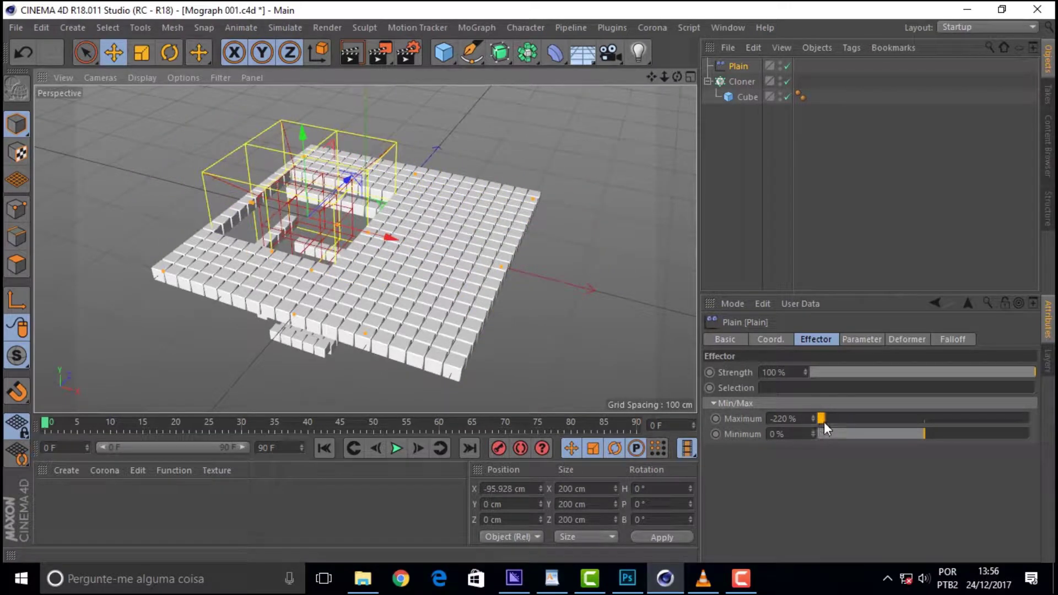
key(ctrl+z)
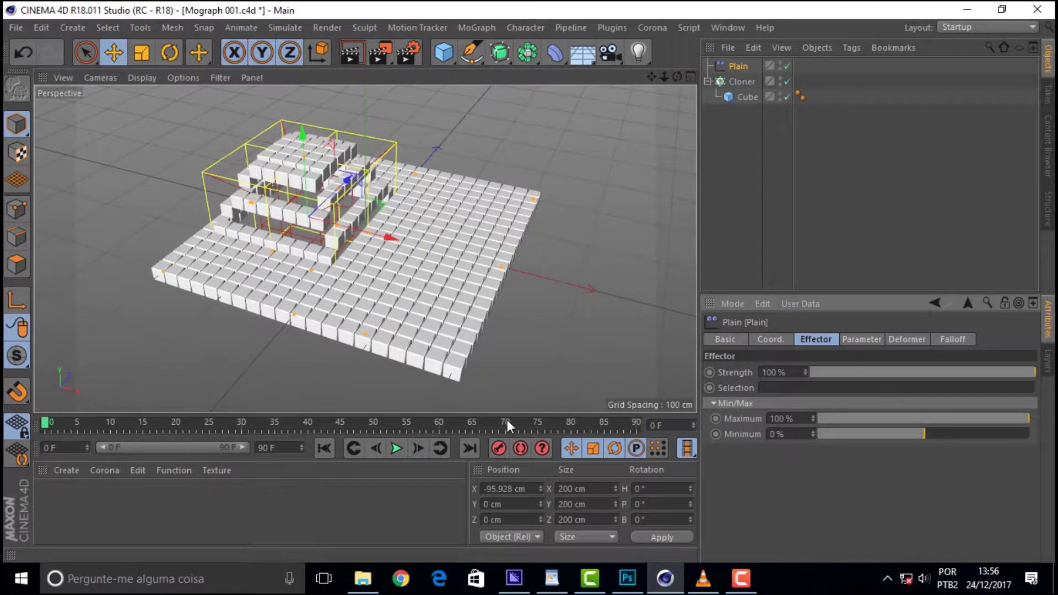
drag(420, 434, 193, 429)
mouse_move(378, 236)
mouse_down()
mouse_move(458, 246)
mouse_move(325, 267)
mouse_move(399, 285)
mouse_up()
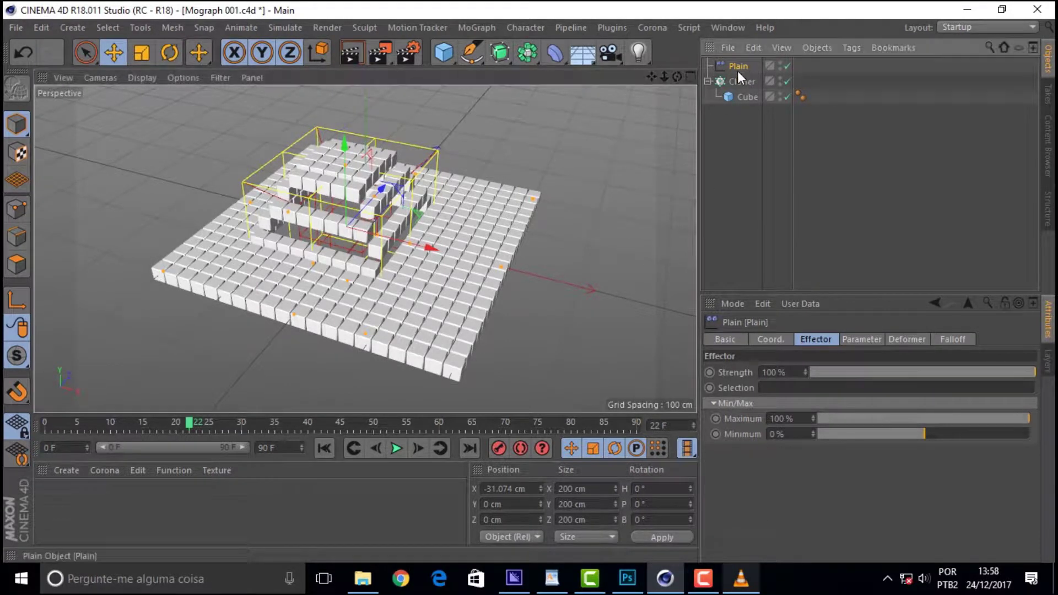
click(952, 338)
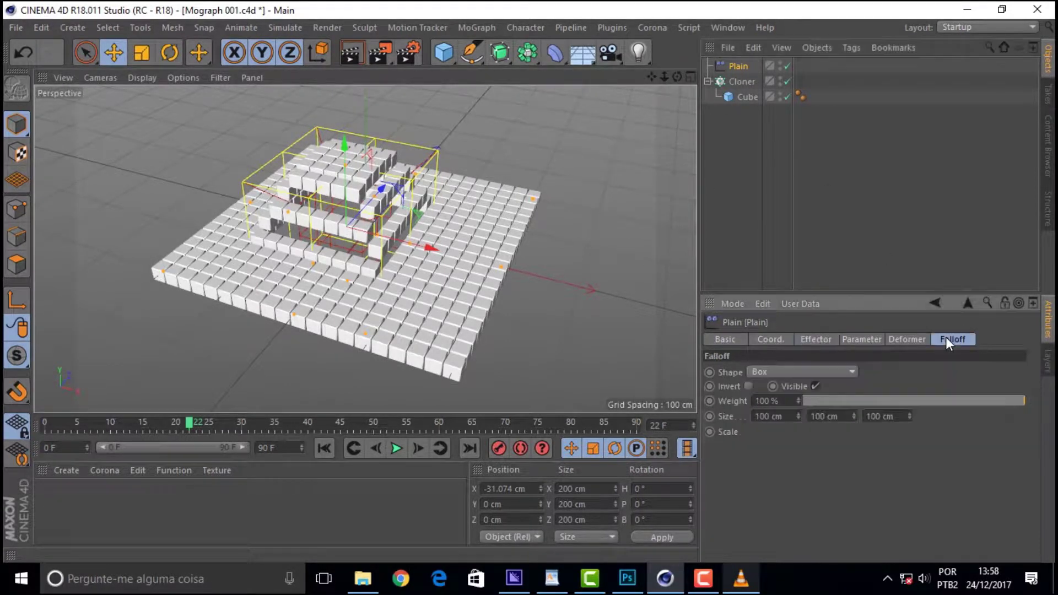
Change the Plain effector's falloff shape to Linear and frame the cube stairs
click(822, 372)
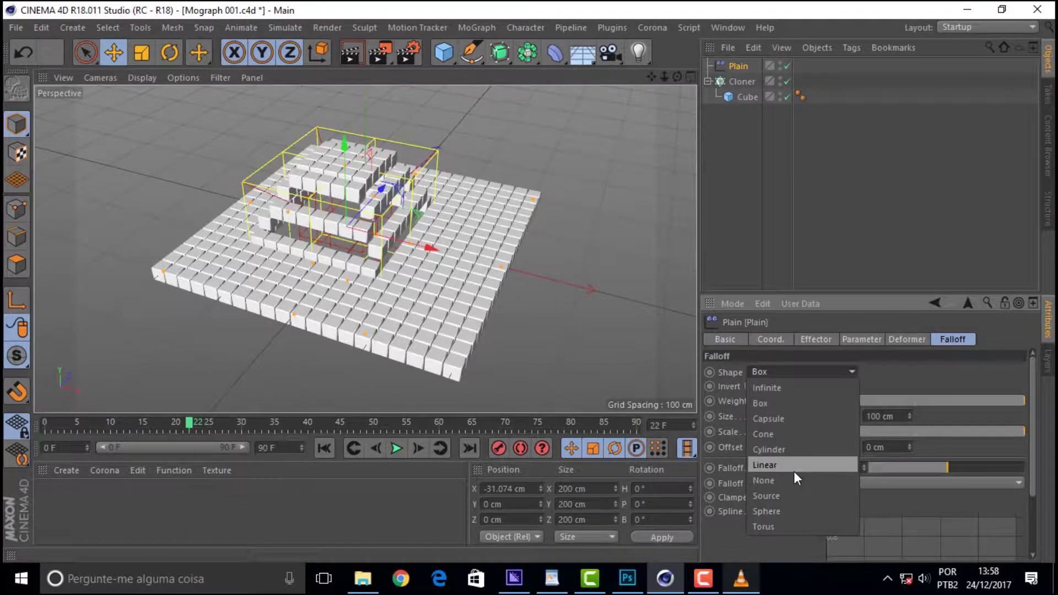
click(794, 473)
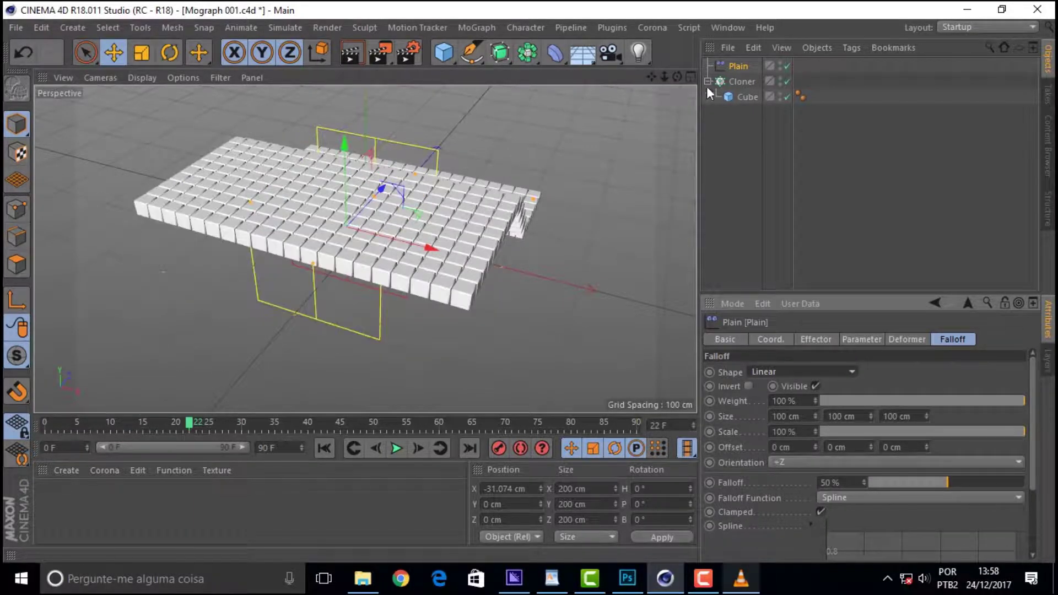
drag(679, 79, 606, 94)
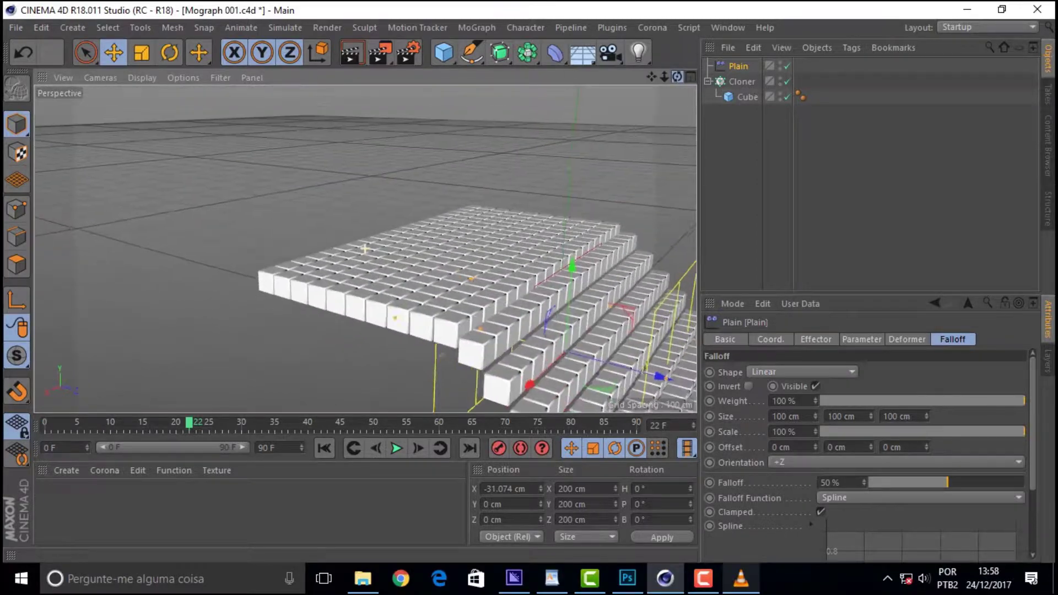
drag(650, 80, 550, 243)
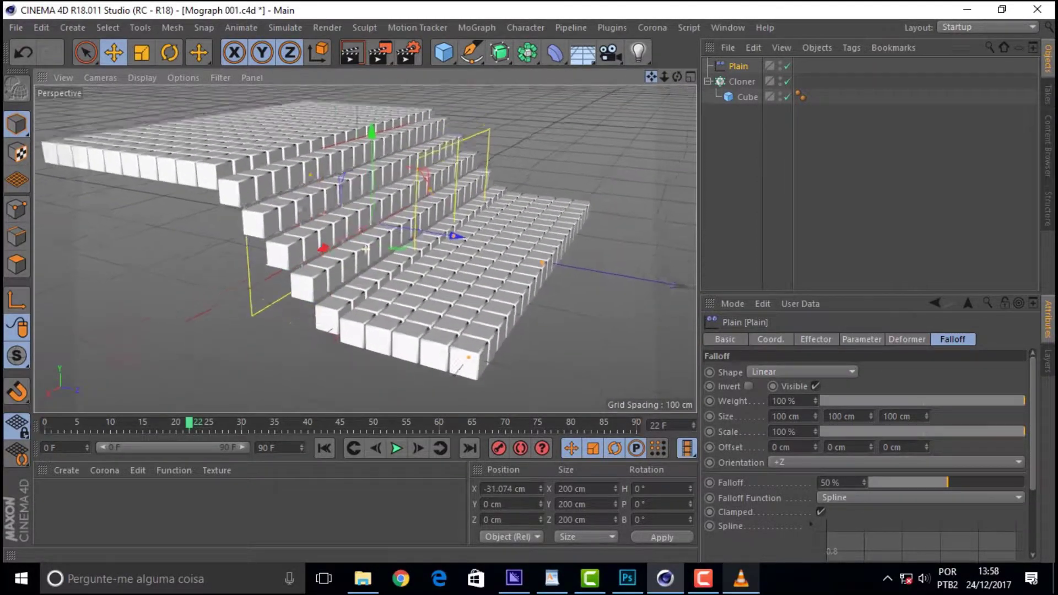
Lengthen the falloff box along Z to about 110 cm, reposition the effector, and rewind the timeline
mouse_move(485, 257)
mouse_down()
mouse_move(339, 226)
mouse_move(478, 231)
mouse_move(380, 288)
mouse_move(621, 355)
mouse_move(217, 274)
mouse_move(538, 367)
mouse_move(614, 376)
mouse_move(395, 339)
mouse_move(259, 300)
mouse_move(321, 309)
mouse_up()
mouse_move(216, 245)
mouse_down()
mouse_move(253, 231)
mouse_move(233, 247)
mouse_move(375, 226)
mouse_move(449, 263)
mouse_move(333, 239)
mouse_move(537, 270)
mouse_move(237, 229)
mouse_move(531, 313)
mouse_move(541, 246)
mouse_up()
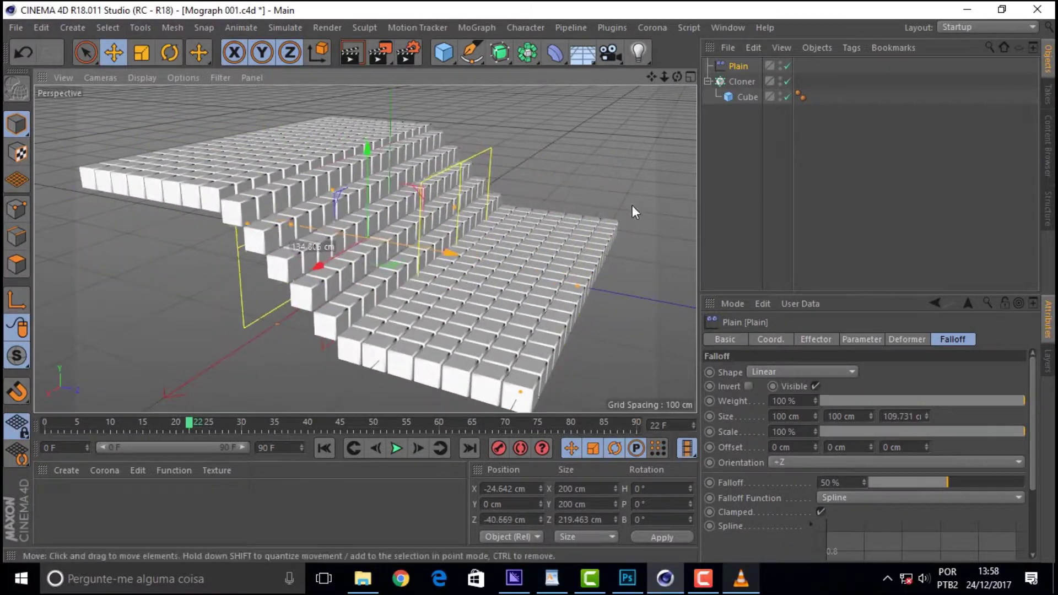
mouse_move(664, 77)
mouse_down()
mouse_move(651, 77)
mouse_move(671, 75)
mouse_move(650, 88)
mouse_move(674, 77)
mouse_up()
mouse_move(448, 224)
mouse_down()
mouse_move(574, 277)
mouse_move(267, 212)
mouse_move(492, 289)
mouse_move(439, 277)
mouse_up()
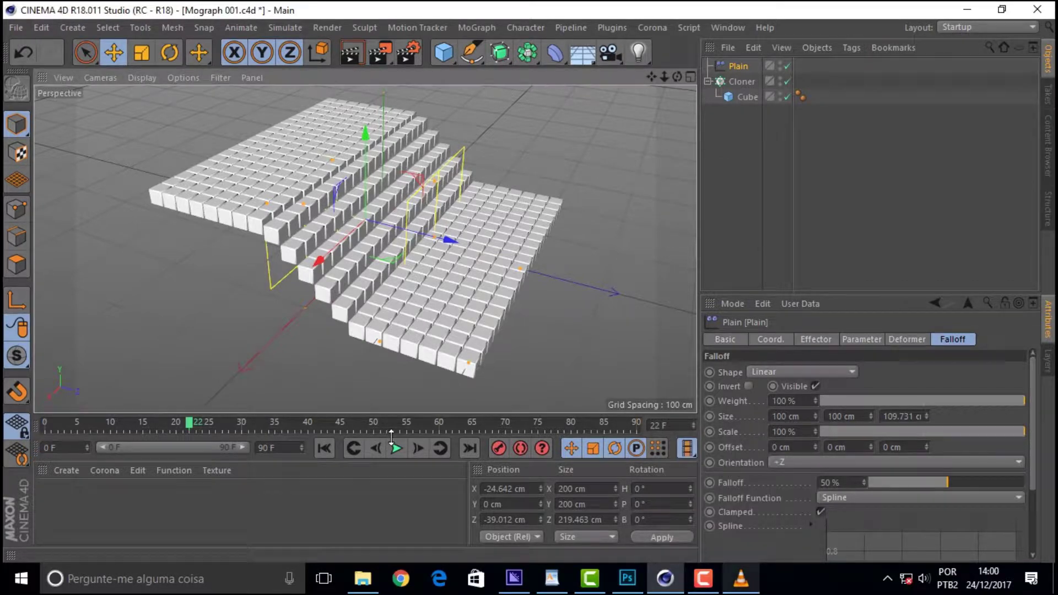
drag(200, 425, 96, 424)
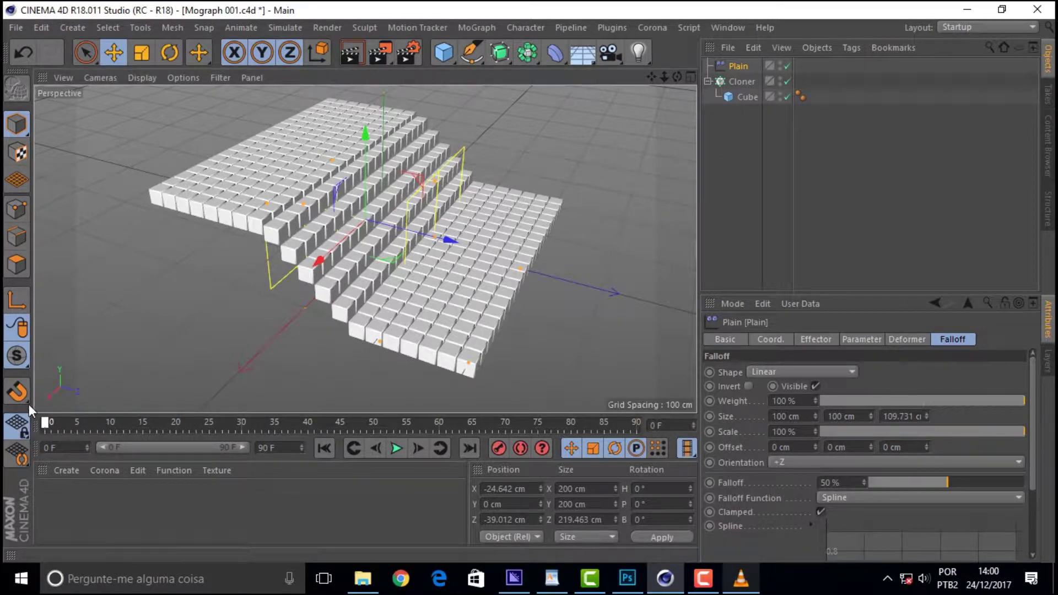
mouse_move(452, 242)
mouse_down()
mouse_move(242, 209)
mouse_move(396, 254)
mouse_up()
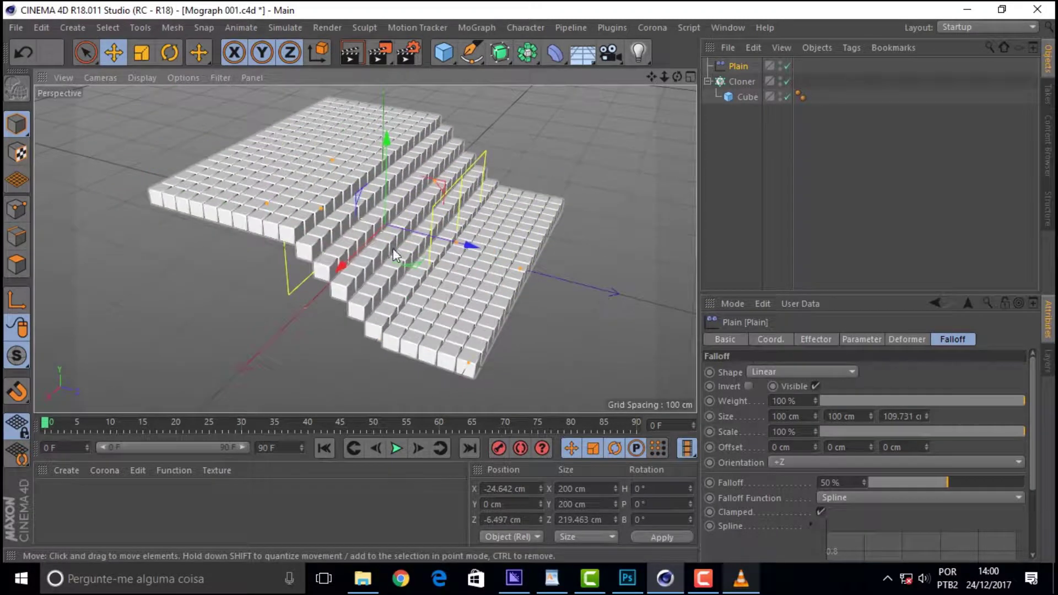
click(858, 338)
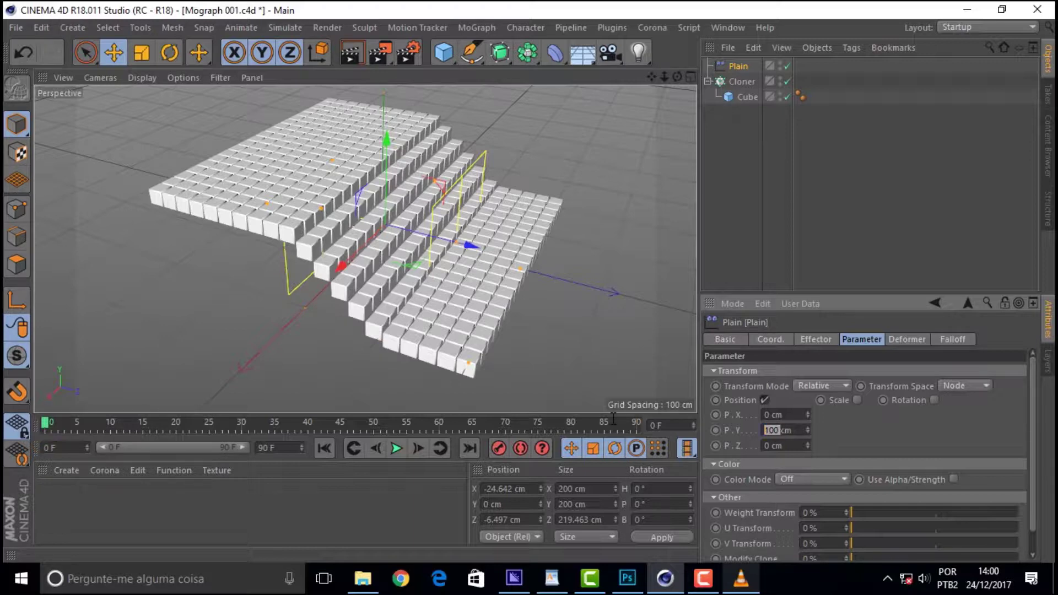
text(10)
Set the Plain effector's P.Y offset to 10 cm, then 50 cm, and enable Rotation
key(Return)
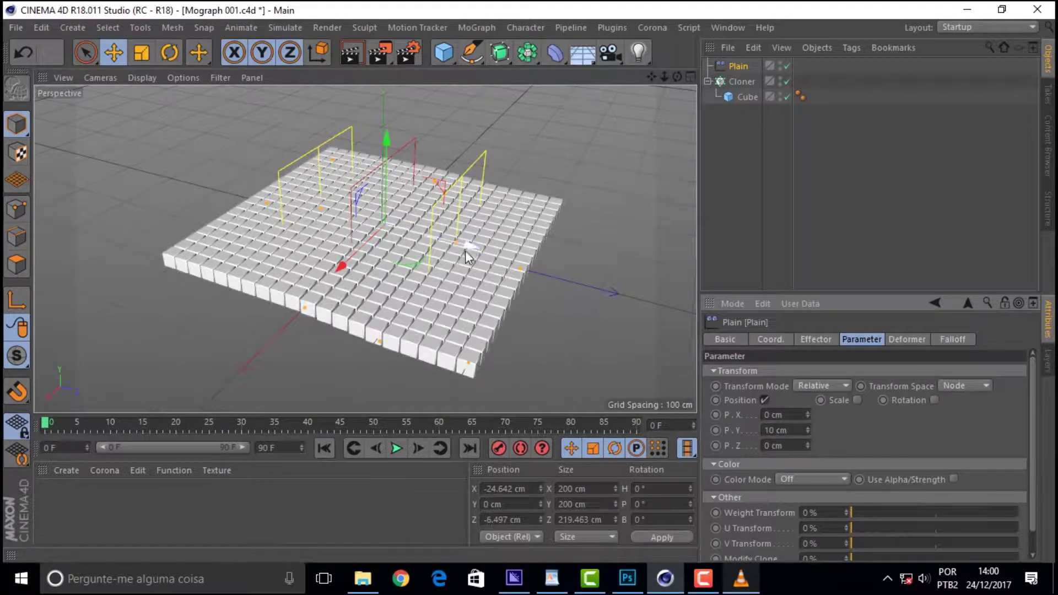
mouse_move(469, 246)
mouse_down()
mouse_move(359, 229)
mouse_move(610, 306)
mouse_move(189, 213)
mouse_move(680, 319)
mouse_move(236, 224)
mouse_move(574, 306)
mouse_move(303, 240)
mouse_move(355, 264)
mouse_move(493, 284)
mouse_move(233, 223)
mouse_move(279, 241)
mouse_up()
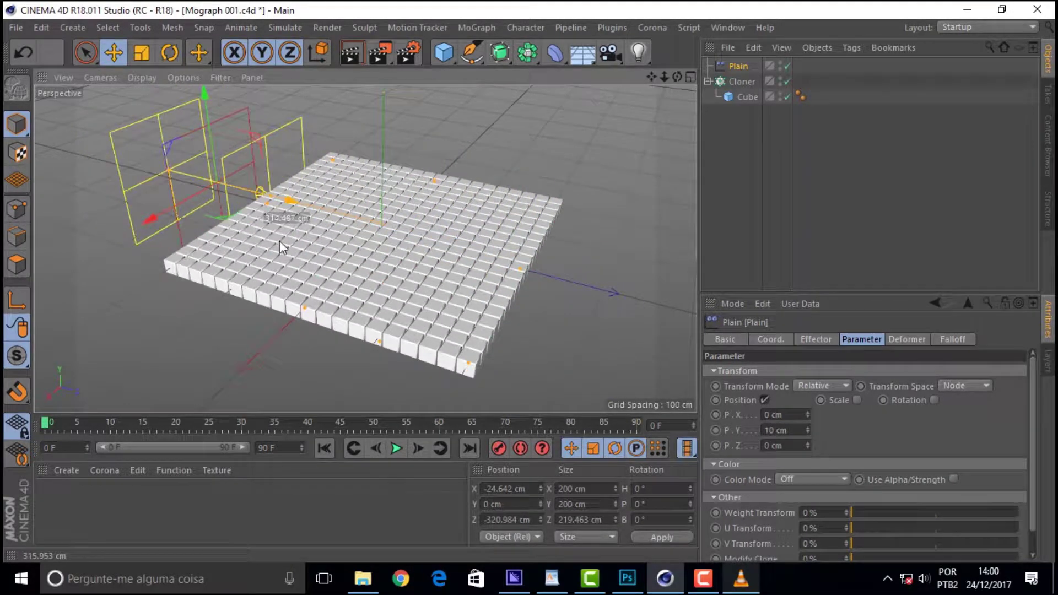
click(800, 430)
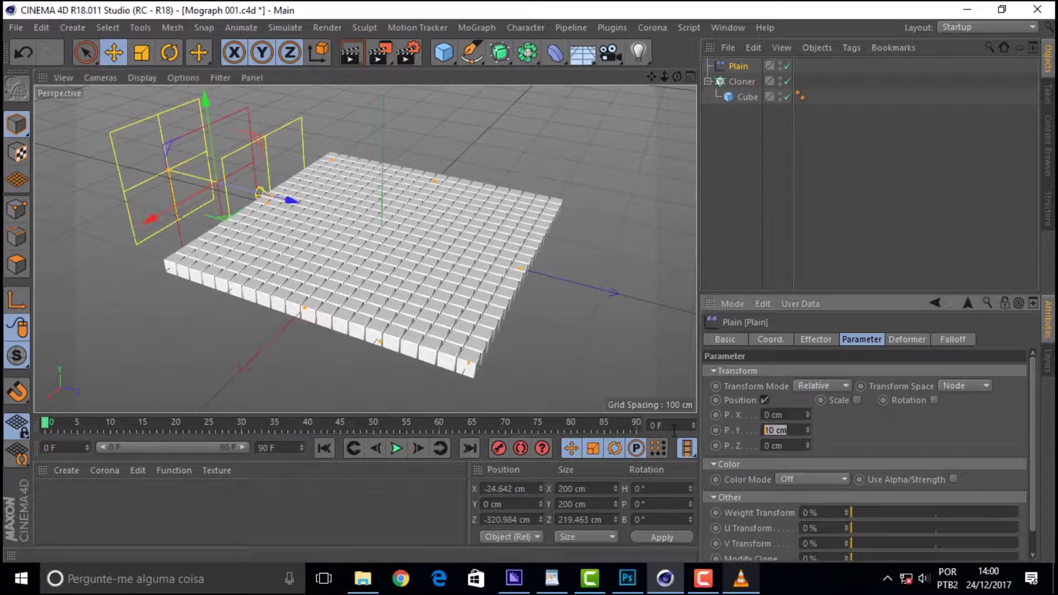
text(50)
key(Return)
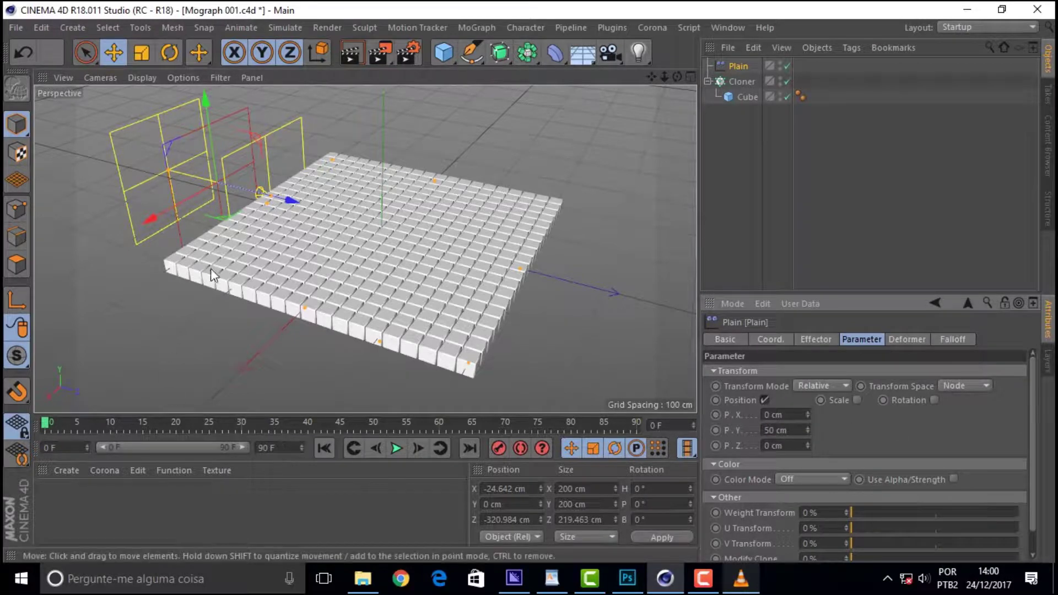
drag(288, 201, 265, 246)
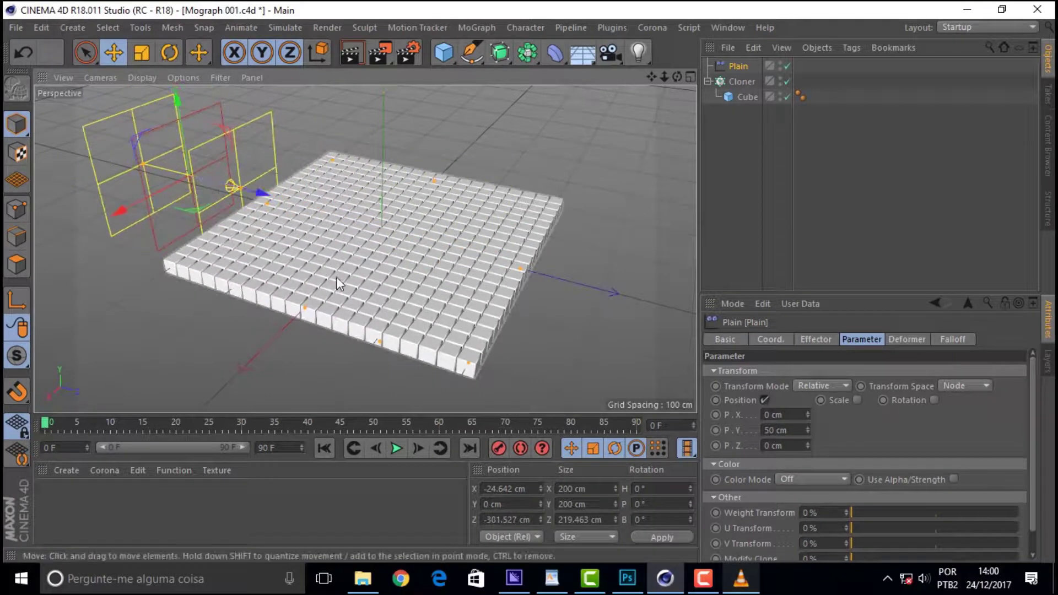
click(934, 400)
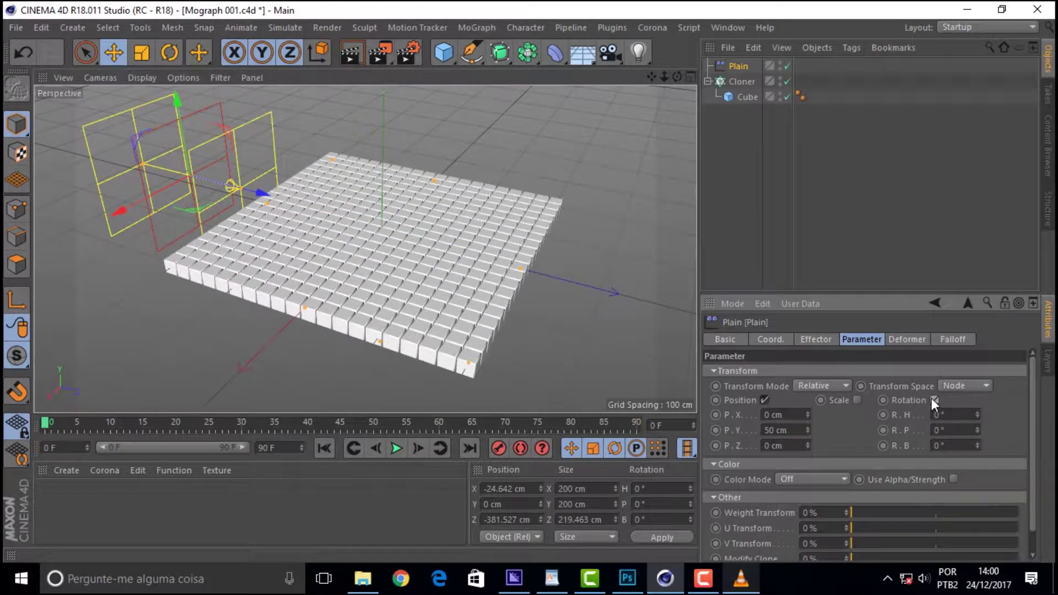
Set the effector's R.P pitch to 180° and sweep it across the grid to flip cubes
click(944, 430)
text(180)
key(Return)
key(Return)
mouse_move(266, 194)
mouse_down()
mouse_move(644, 357)
mouse_move(203, 220)
mouse_move(559, 337)
mouse_move(436, 281)
mouse_move(297, 244)
mouse_move(379, 285)
mouse_move(590, 338)
mouse_move(345, 280)
mouse_move(624, 384)
mouse_move(336, 278)
mouse_move(582, 384)
mouse_move(481, 369)
mouse_move(308, 276)
mouse_move(229, 252)
mouse_move(587, 369)
mouse_move(298, 301)
mouse_up()
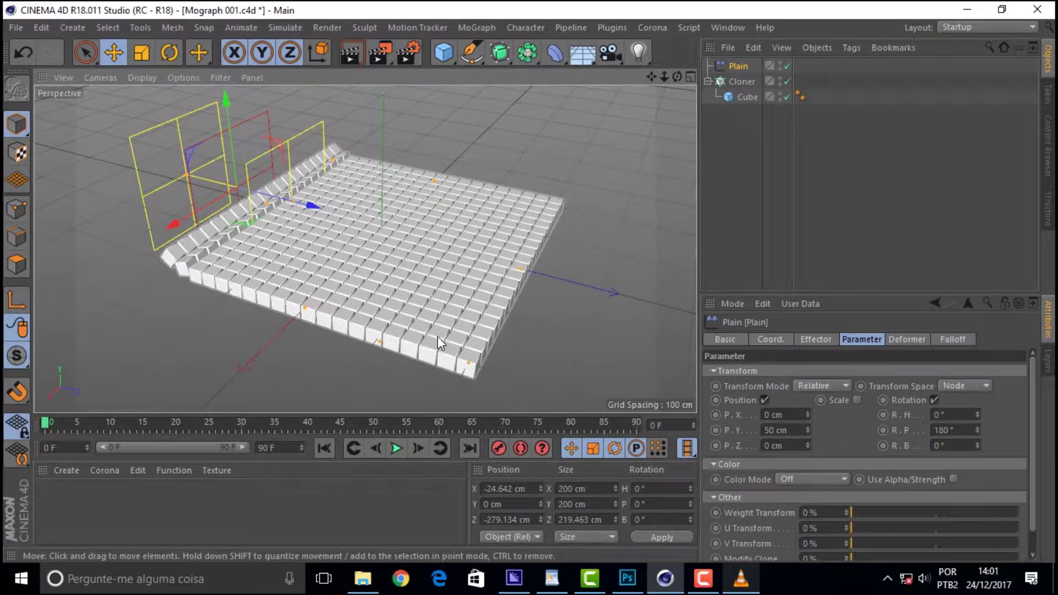
mouse_move(307, 205)
mouse_down()
mouse_move(283, 200)
mouse_move(303, 205)
mouse_up()
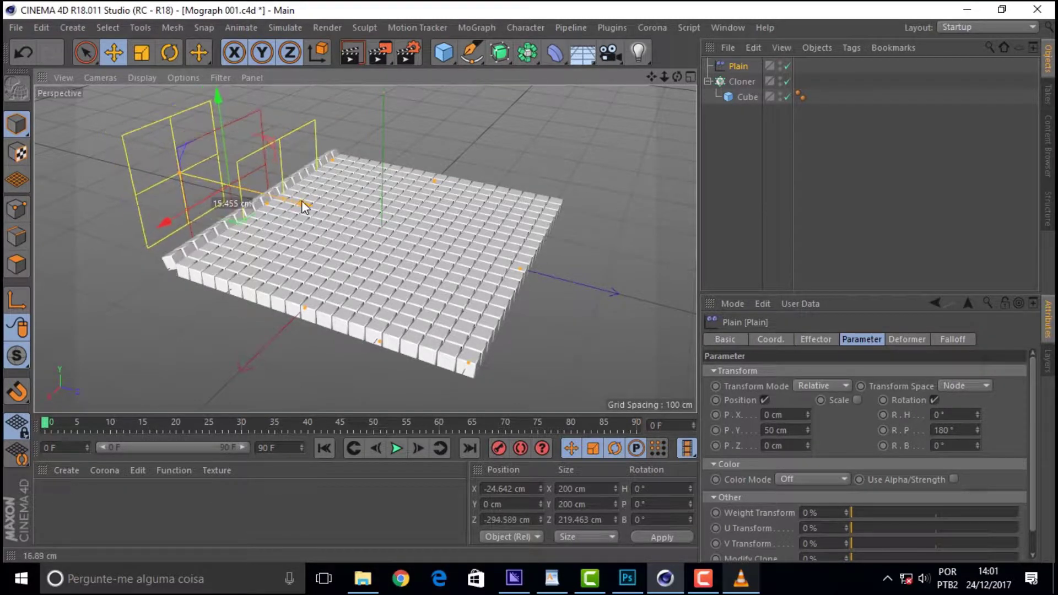
Reset the Plain effector's R.P pitch back to 0°
click(729, 578)
click(948, 430)
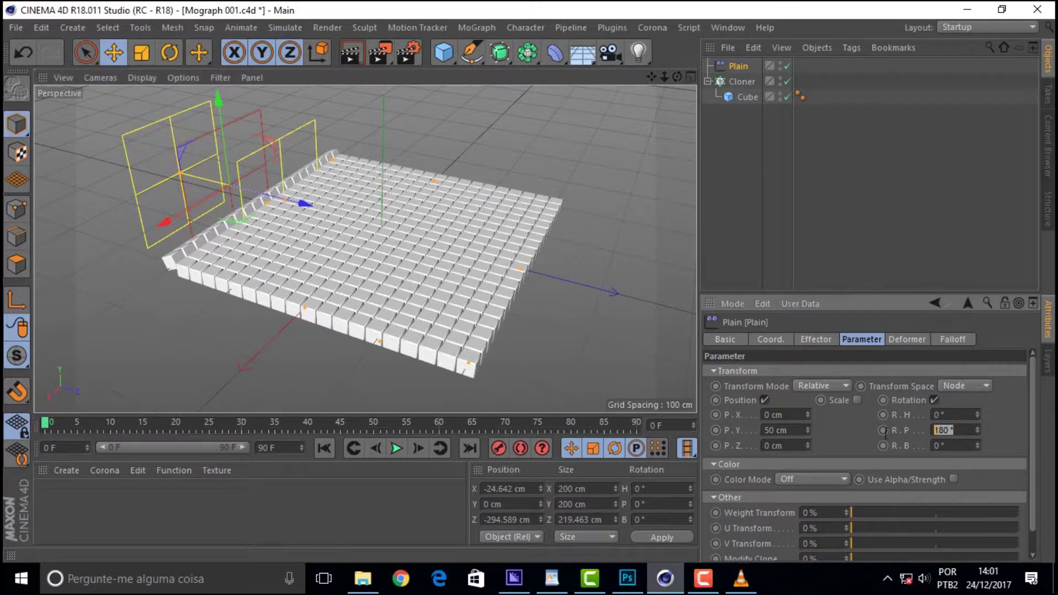
text(0)
key(Return)
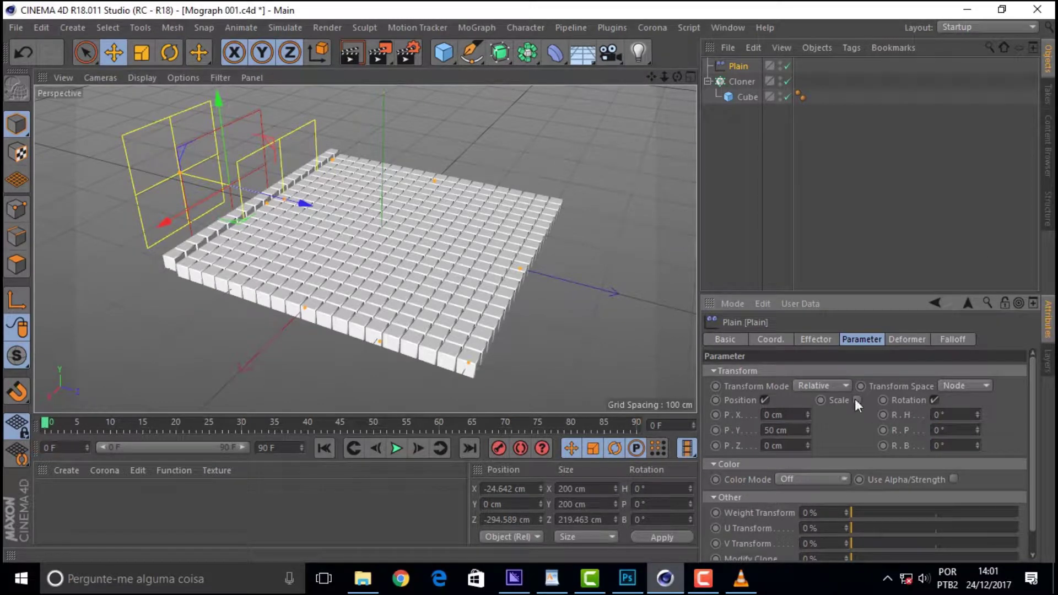
Enable Scale with S.Y at 60 and drag the effector along Z to preview
click(857, 401)
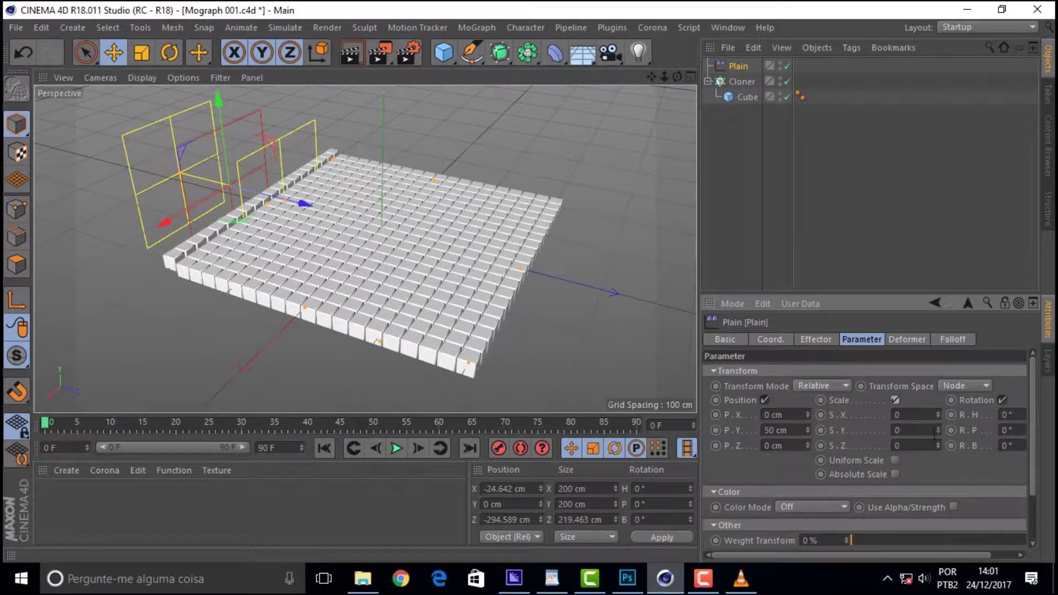
click(916, 430)
text(60)
key(Return)
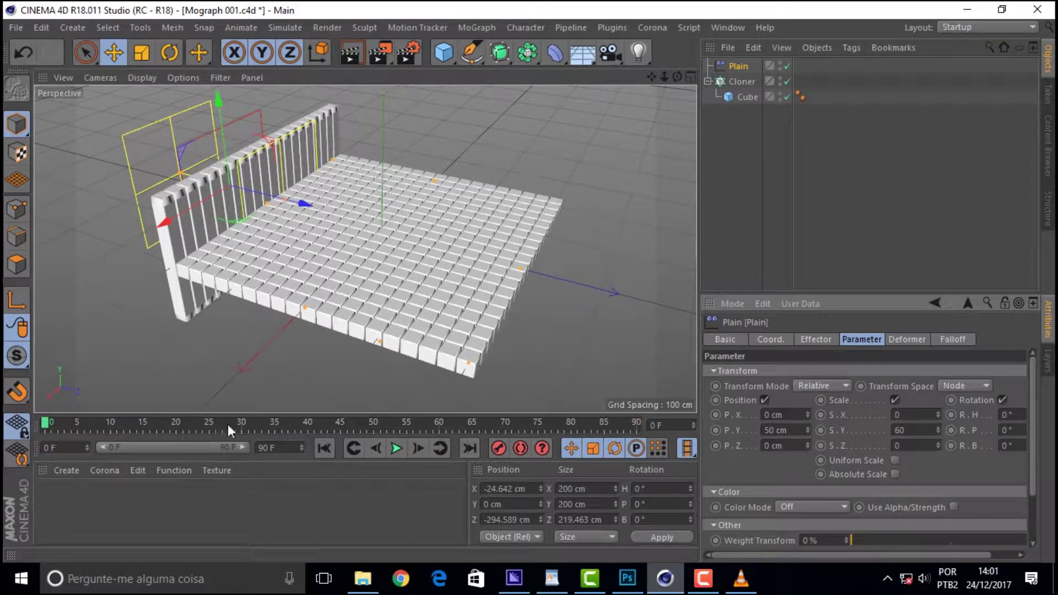
mouse_move(302, 203)
mouse_down()
mouse_move(239, 191)
mouse_move(348, 259)
mouse_up()
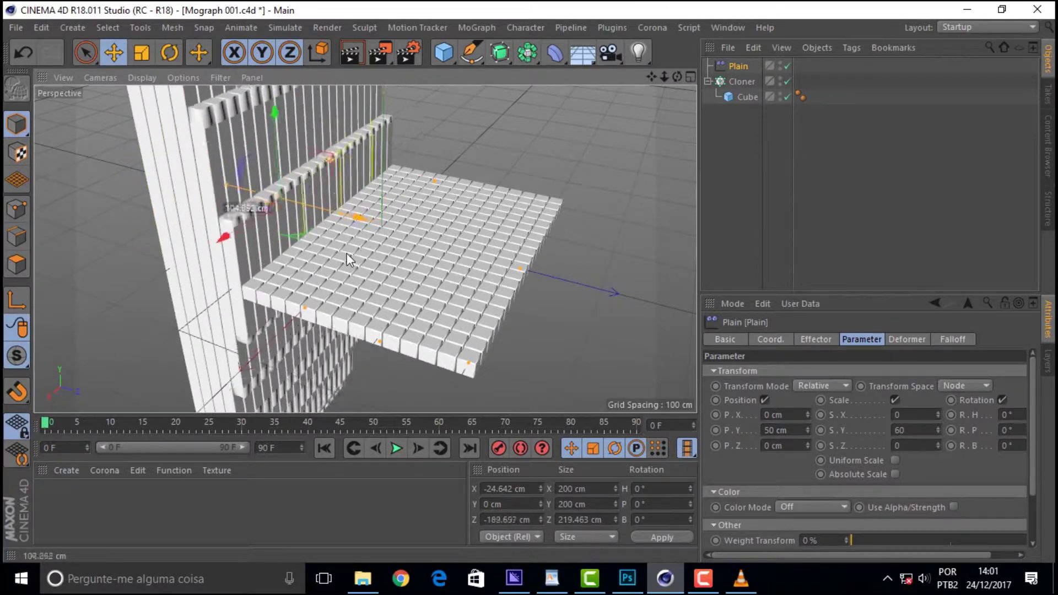
mouse_move(348, 259)
mouse_down()
mouse_move(404, 289)
mouse_move(257, 227)
mouse_up()
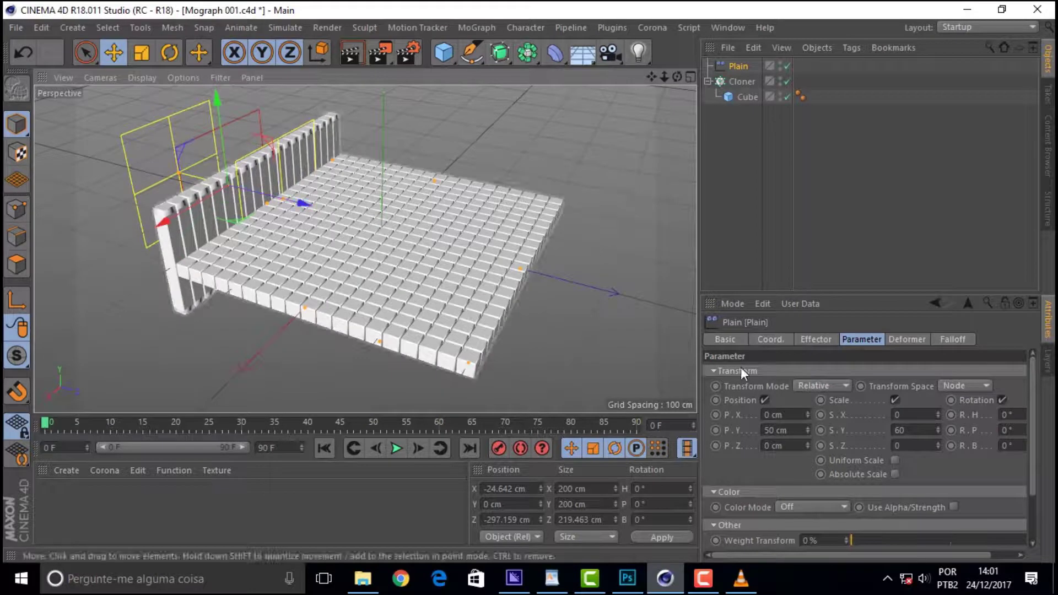
Change S.Y to 1 and move the effector along Z to raise cubes
double_click(907, 430)
text(1)
key(Return)
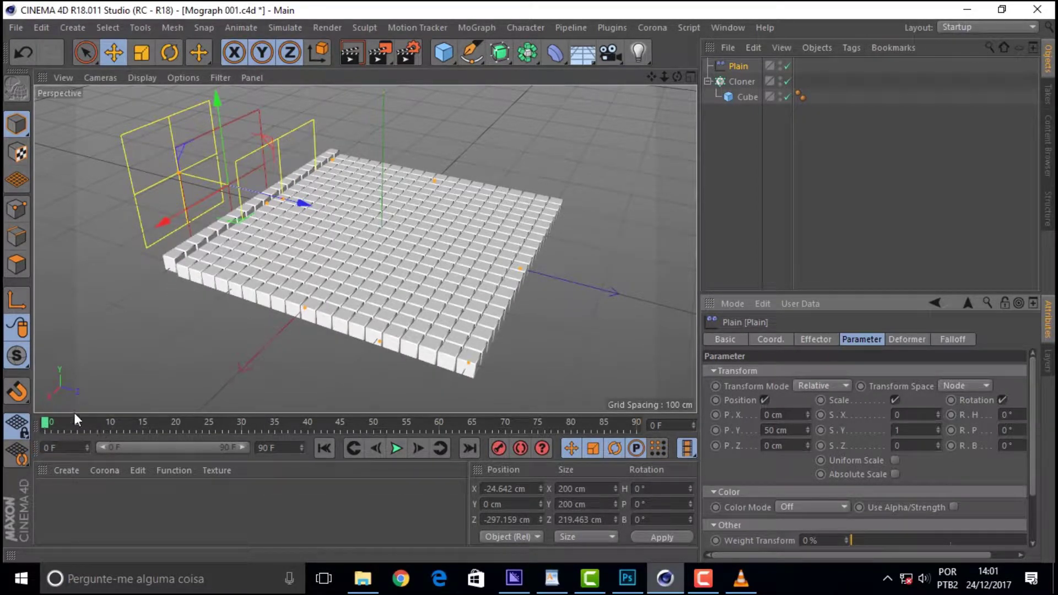
drag(301, 202, 425, 253)
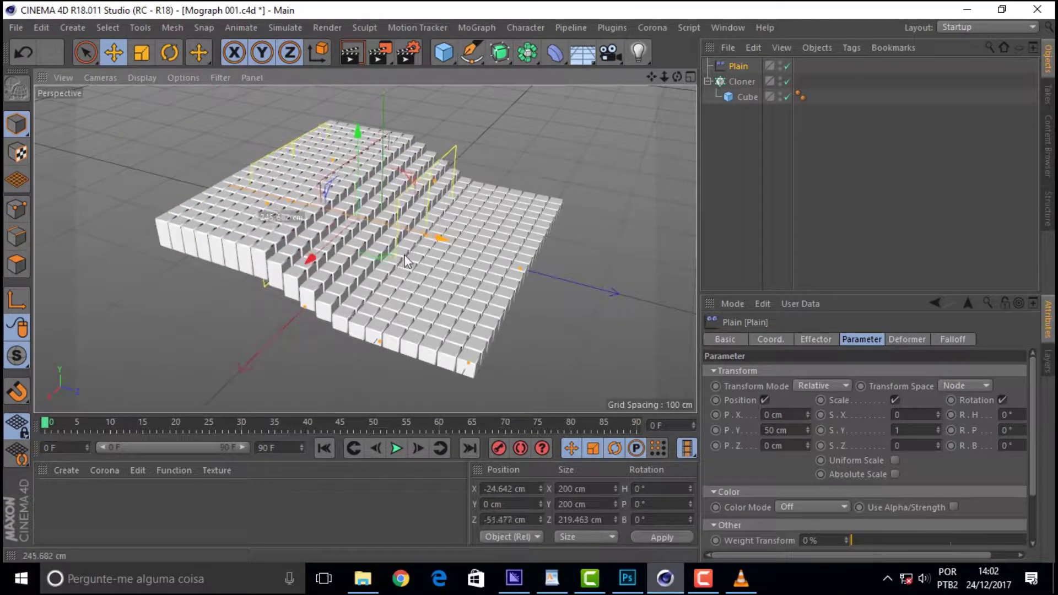
Set S.Y to 3, then move the effector off the grid, flattening the cubes
click(922, 431)
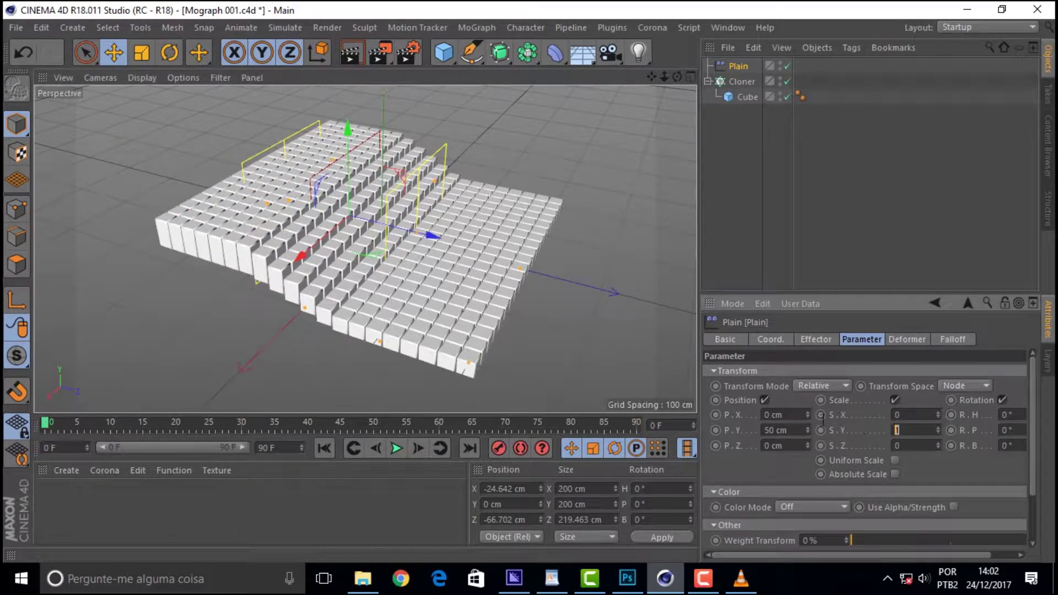
text(3)
key(Return)
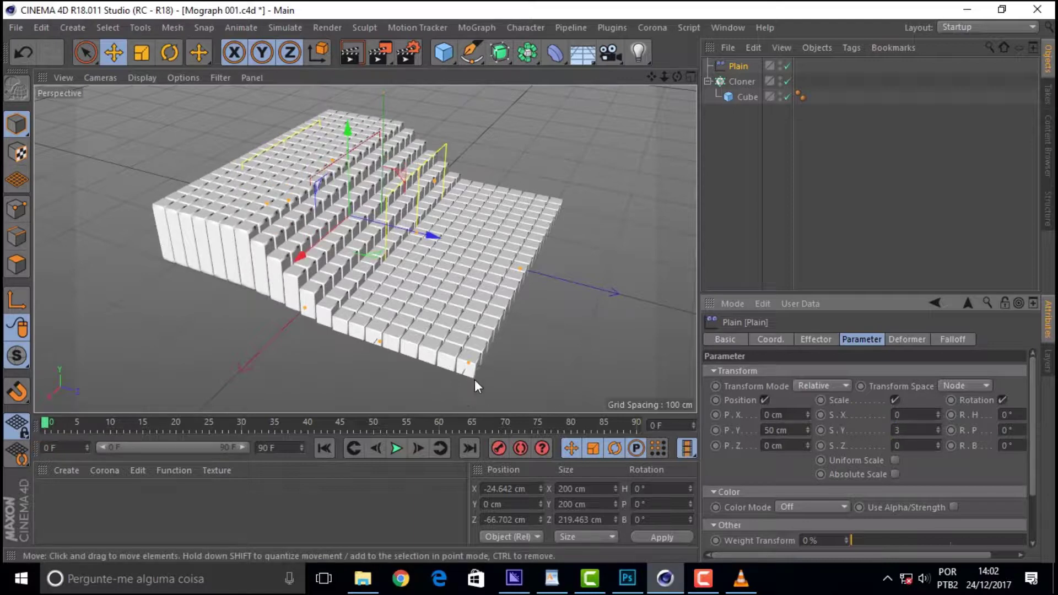
mouse_move(429, 237)
mouse_down()
mouse_move(213, 213)
mouse_move(506, 307)
mouse_move(226, 241)
mouse_move(483, 342)
mouse_move(163, 276)
mouse_move(574, 306)
mouse_move(200, 308)
mouse_move(246, 326)
mouse_up()
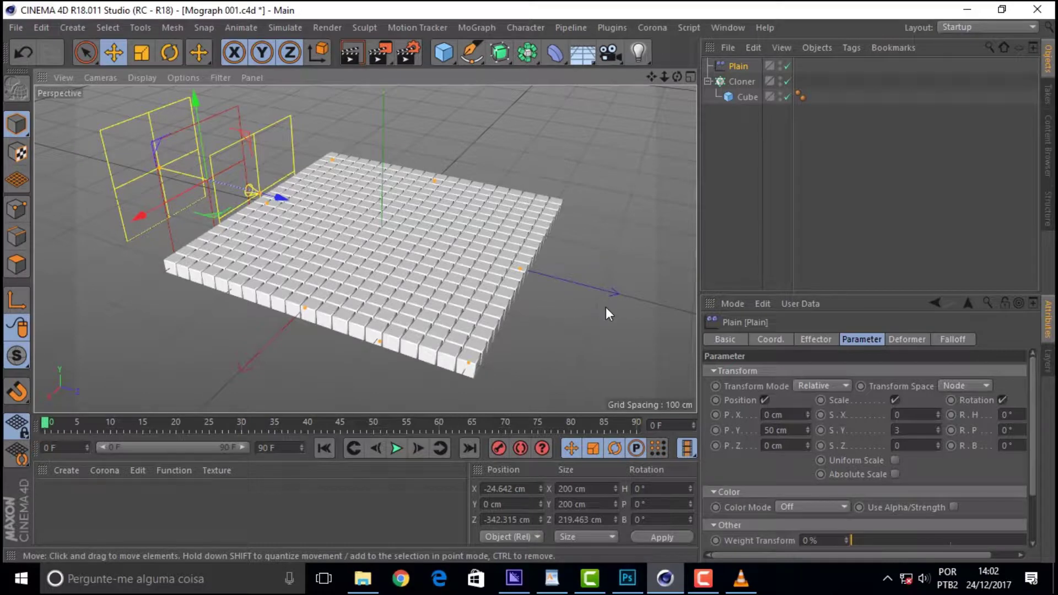
mouse_move(282, 199)
mouse_down()
mouse_move(462, 257)
mouse_move(346, 243)
mouse_move(488, 283)
mouse_move(296, 252)
mouse_move(463, 305)
mouse_move(333, 279)
mouse_move(541, 324)
mouse_move(242, 270)
mouse_move(368, 309)
mouse_move(330, 298)
mouse_up()
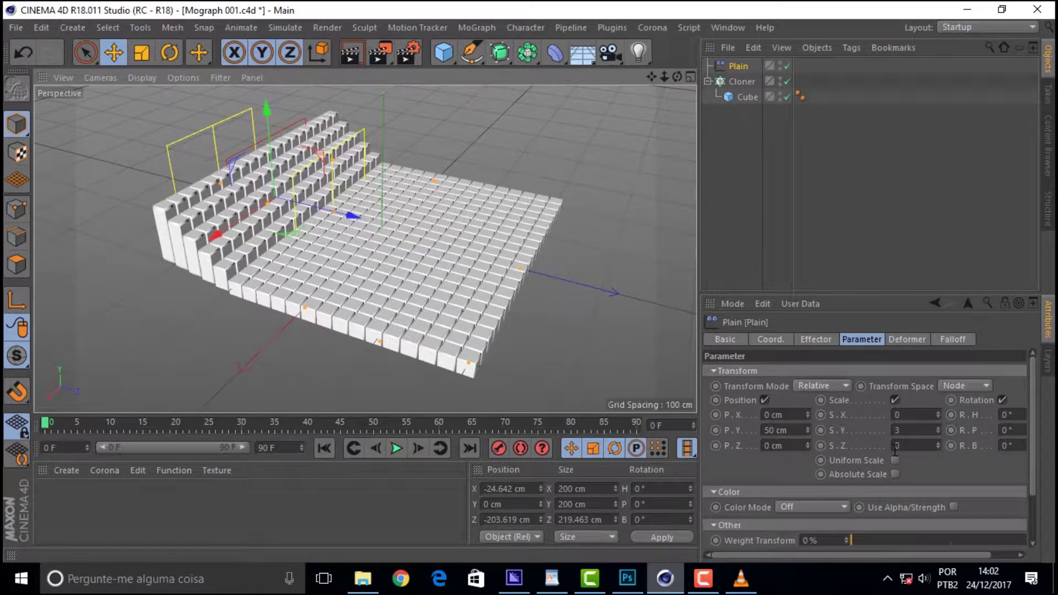
Reset the Plain effector's S.Y to 0 and place it beside the flat grid's left side
double_click(897, 431)
text(0)
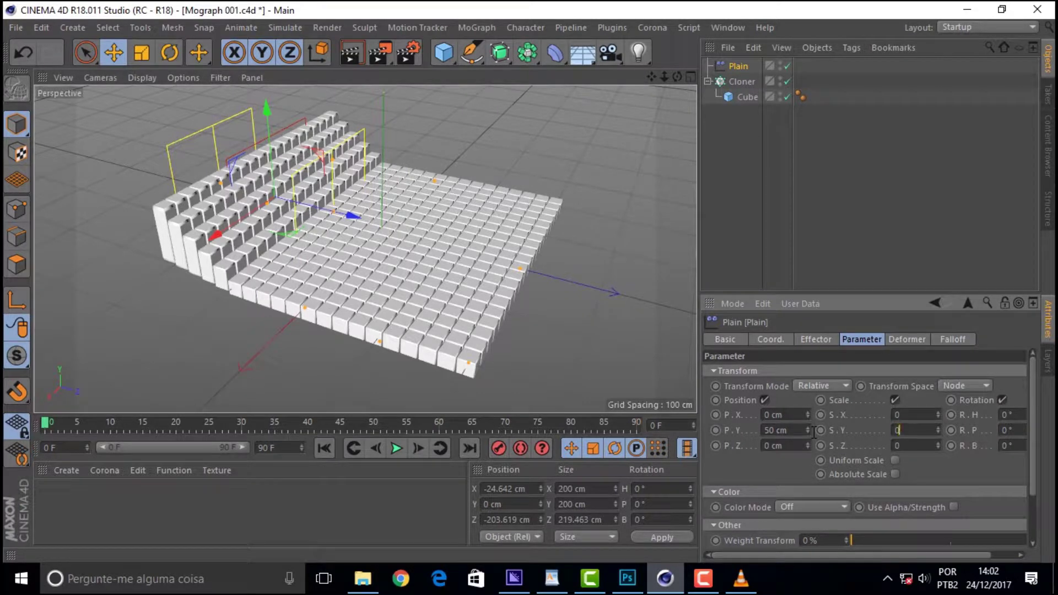
key(Return)
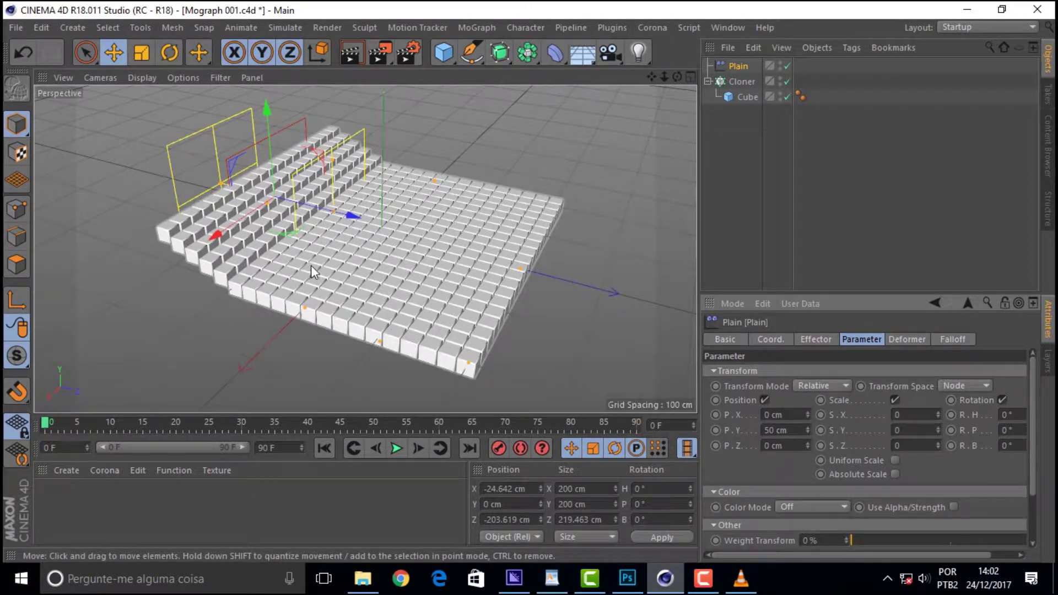
mouse_move(351, 217)
mouse_down()
mouse_move(372, 222)
mouse_move(346, 244)
mouse_move(605, 322)
mouse_move(259, 247)
mouse_move(271, 249)
mouse_up()
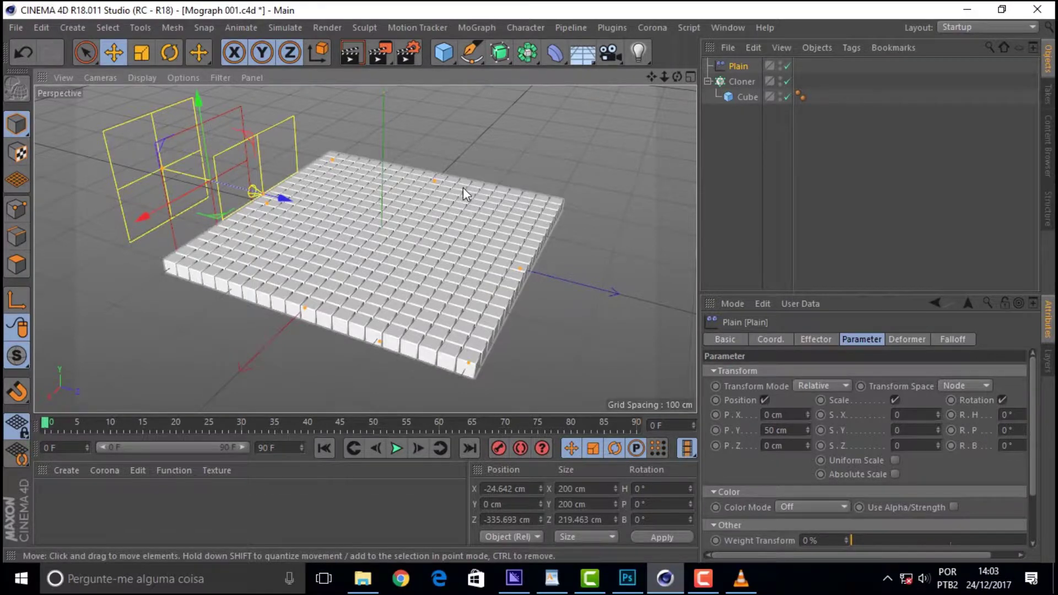
click(704, 578)
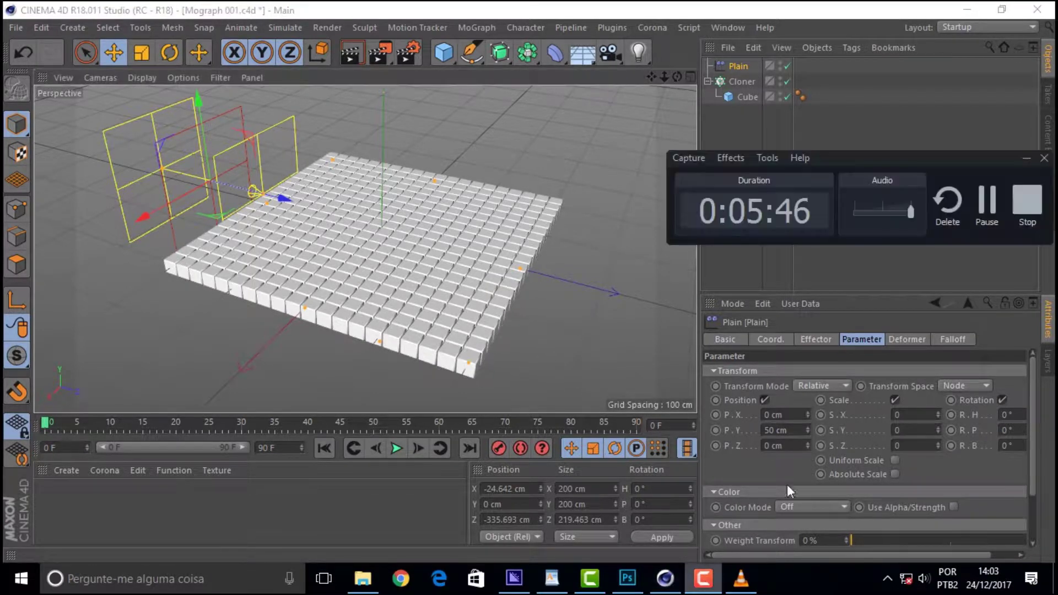
Slide the Plain effector into the grid and test Absolute transform mode
click(238, 198)
mouse_move(286, 197)
mouse_down()
mouse_move(426, 249)
mouse_move(407, 243)
mouse_up()
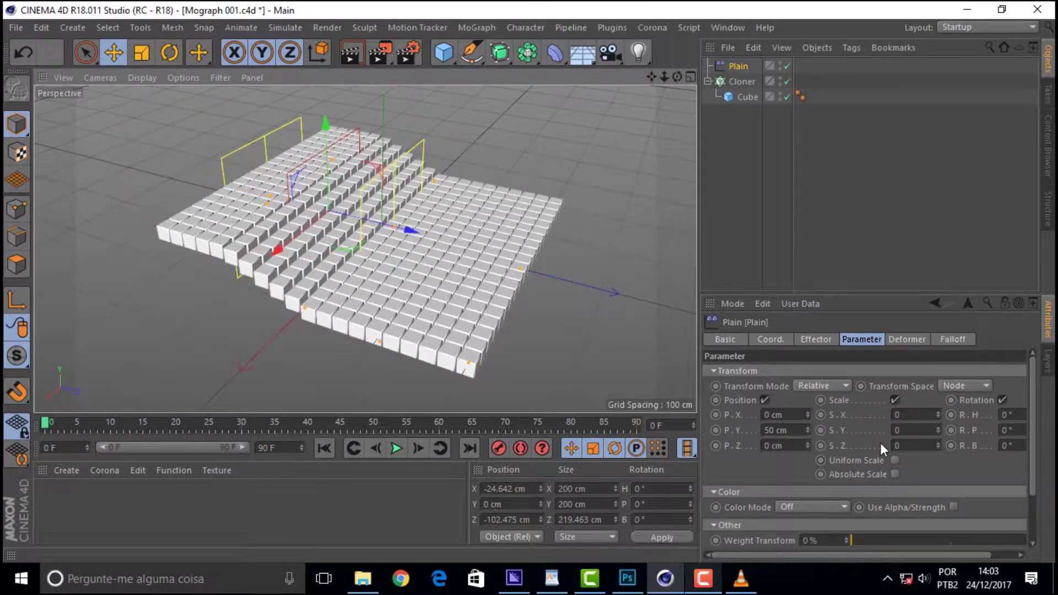
click(825, 384)
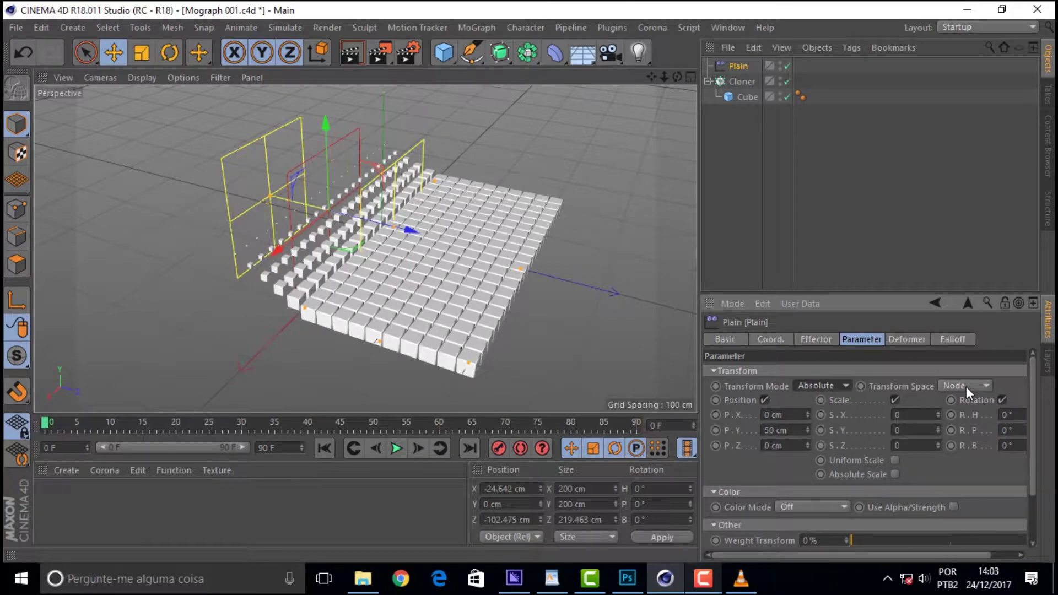
mouse_move(408, 229)
mouse_down()
mouse_move(272, 191)
mouse_move(669, 342)
mouse_move(169, 219)
mouse_move(402, 306)
mouse_move(580, 344)
mouse_move(272, 283)
mouse_move(482, 335)
mouse_move(355, 314)
mouse_move(292, 289)
mouse_up()
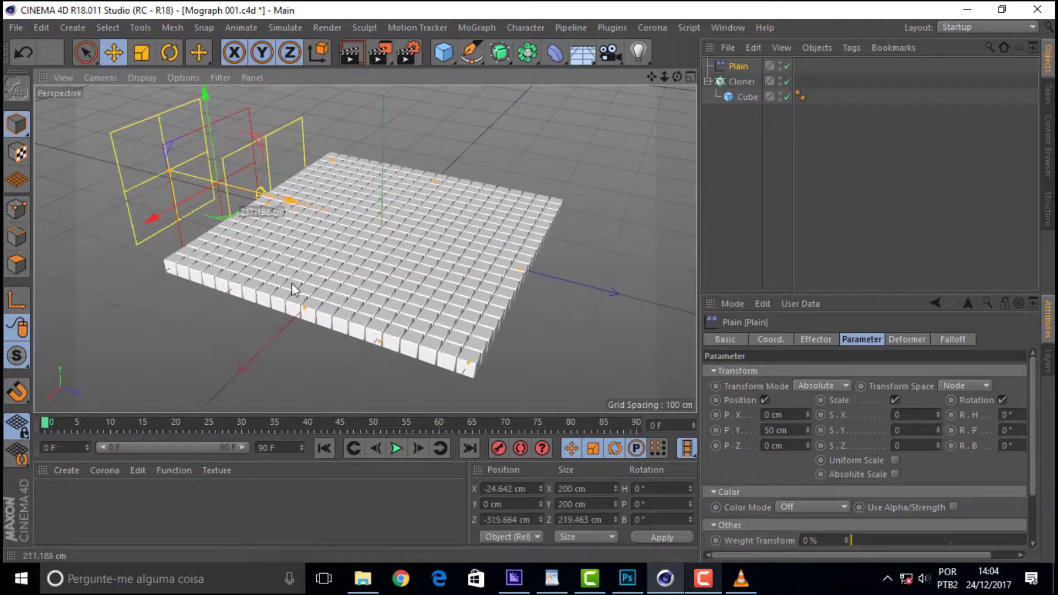
Compare Transform Space Effector against Node, leaving it on Node
click(969, 385)
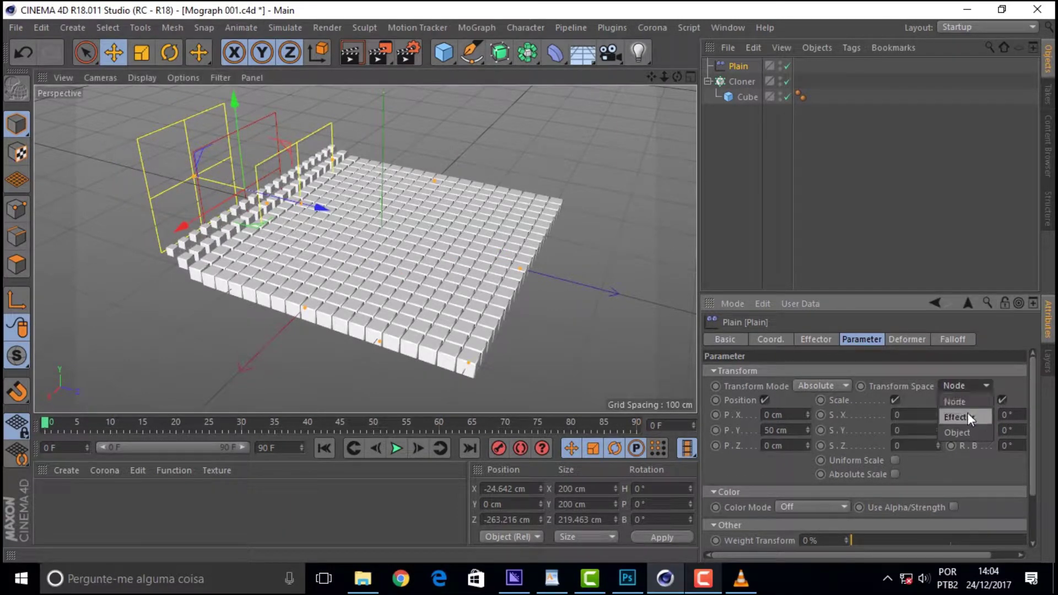
click(968, 417)
mouse_move(318, 207)
mouse_down()
mouse_move(507, 300)
mouse_move(620, 334)
mouse_move(189, 239)
mouse_move(527, 329)
mouse_move(235, 265)
mouse_move(550, 323)
mouse_move(259, 280)
mouse_move(421, 314)
mouse_move(246, 299)
mouse_up()
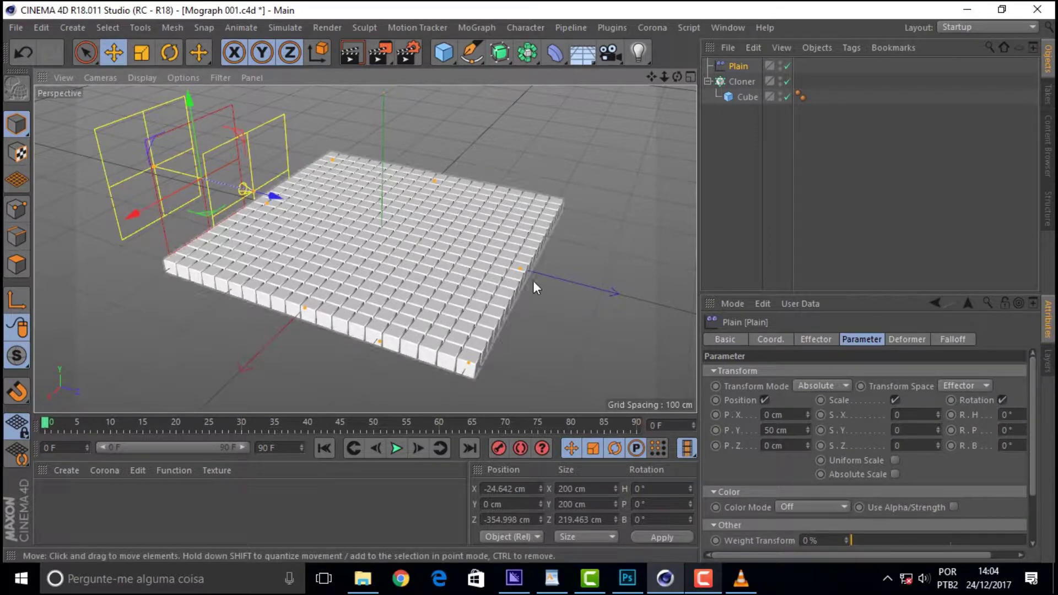
click(962, 386)
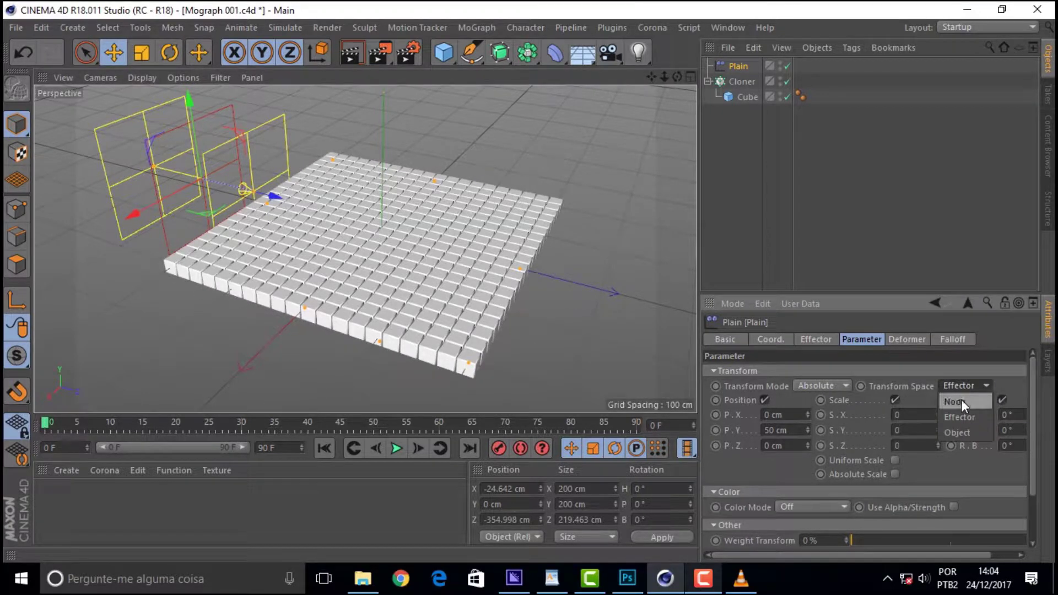
click(961, 401)
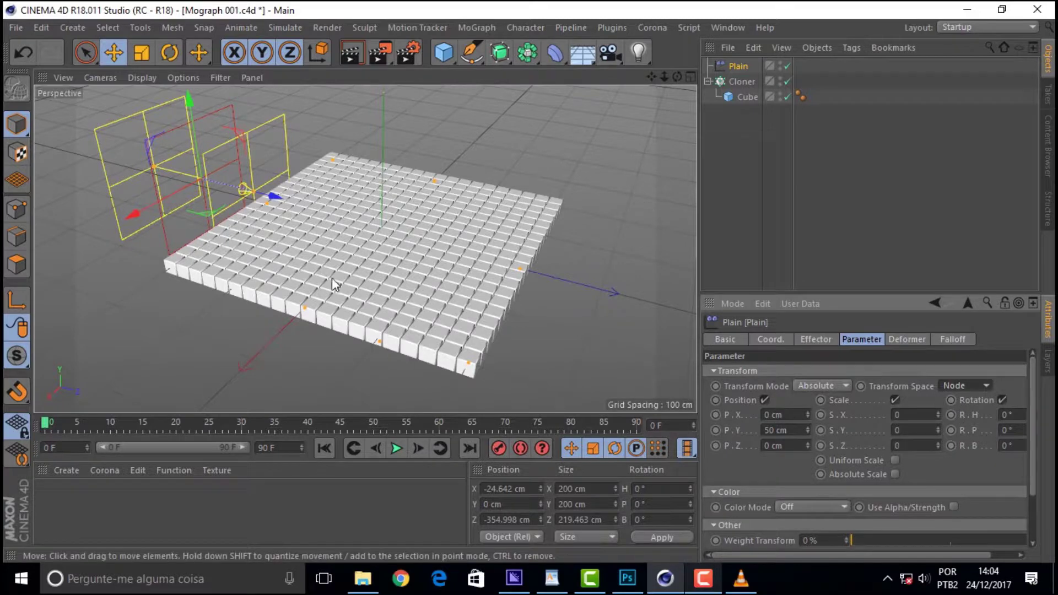
drag(268, 188, 314, 235)
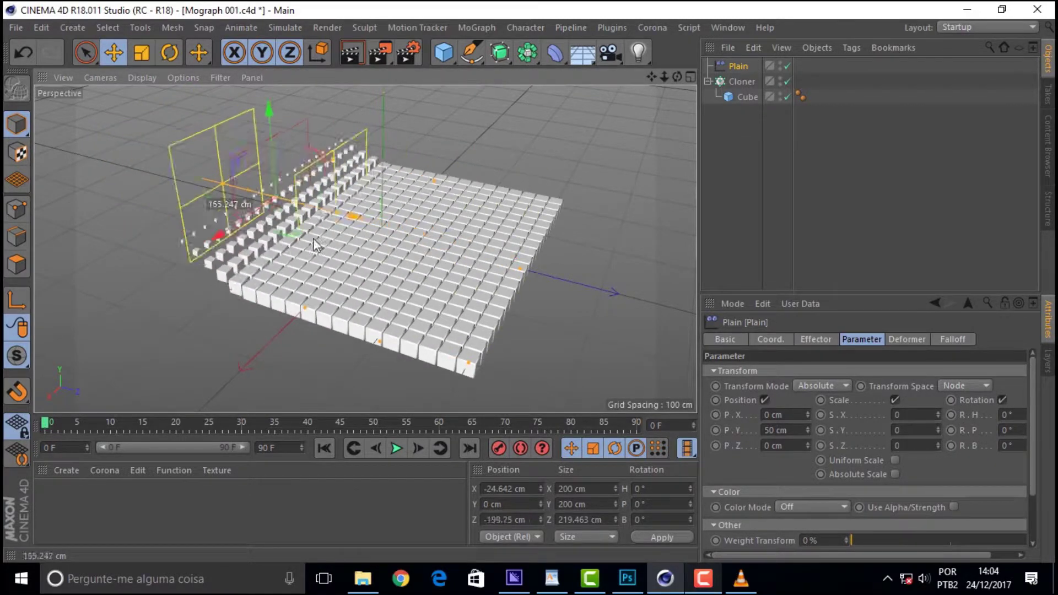
drag(313, 234, 305, 239)
Switch Transform Mode back to Relative and slide the effector so left-edge cubes step up
click(831, 385)
click(831, 401)
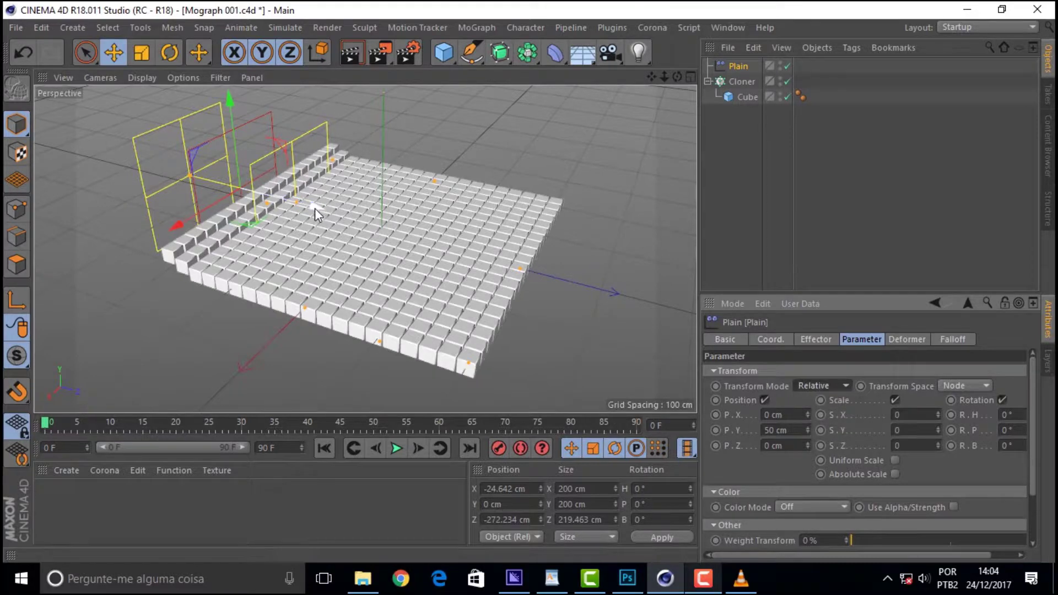
drag(310, 208, 385, 263)
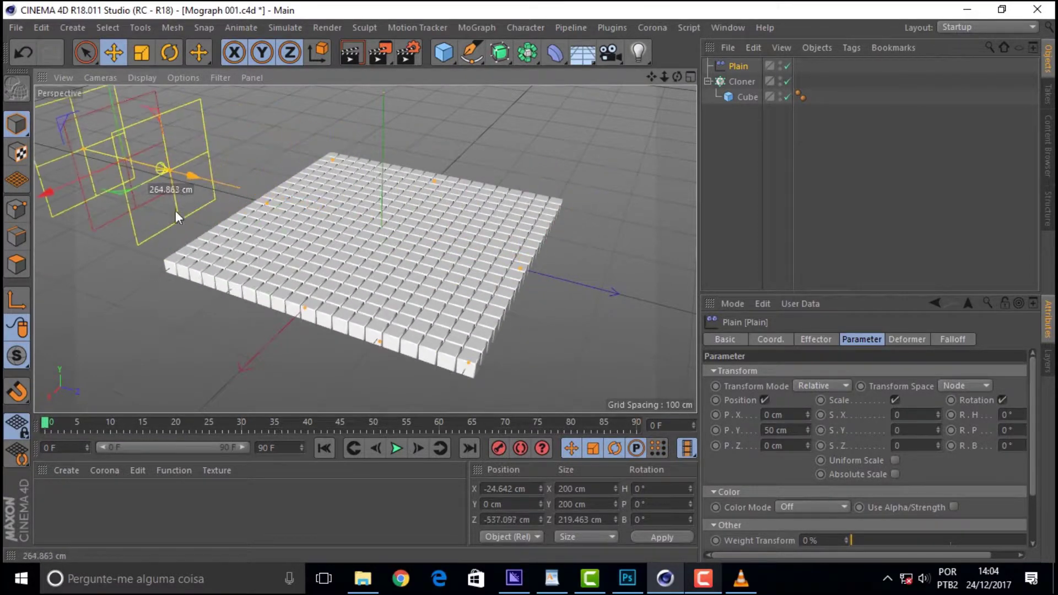
mouse_move(386, 263)
mouse_down()
mouse_move(465, 277)
mouse_move(332, 230)
mouse_up()
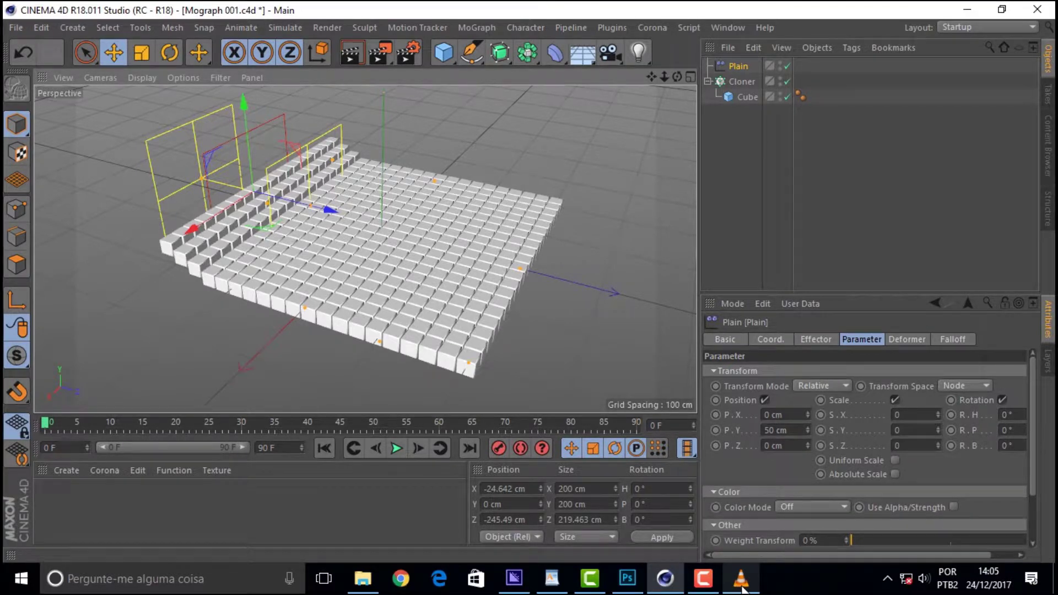
Set the Cloner's clone colour to pure red (H 0°, S 100%, V 100%)
click(742, 81)
click(856, 339)
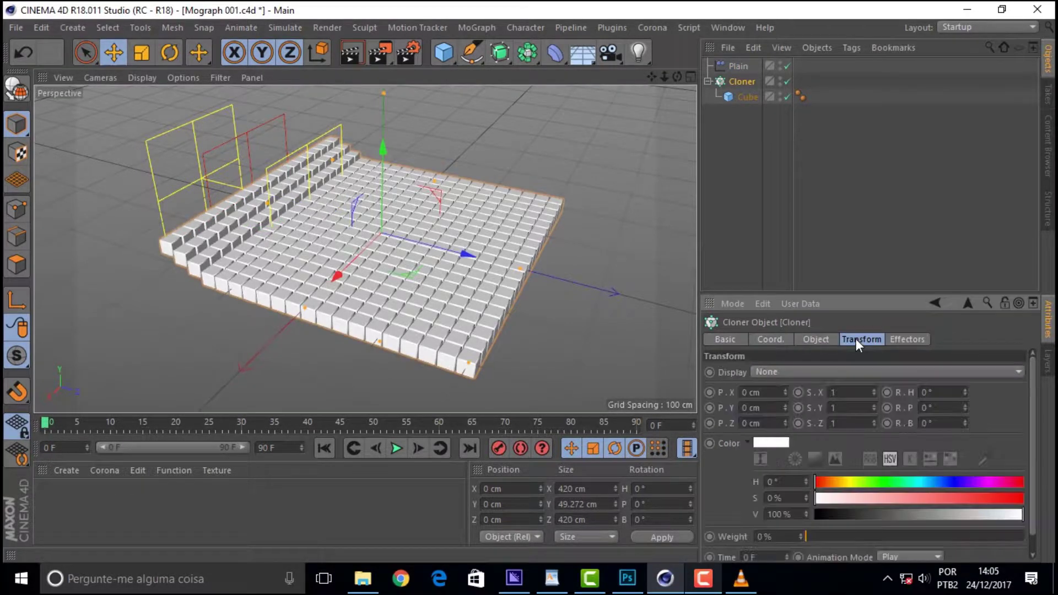
click(771, 443)
drag(765, 458, 894, 455)
click(738, 498)
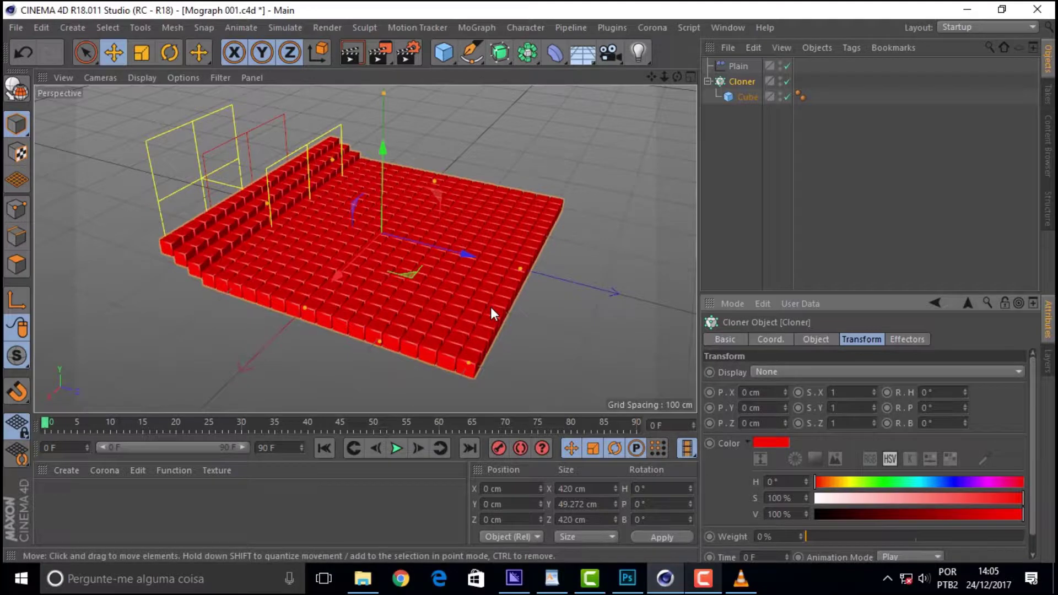
click(703, 579)
click(737, 66)
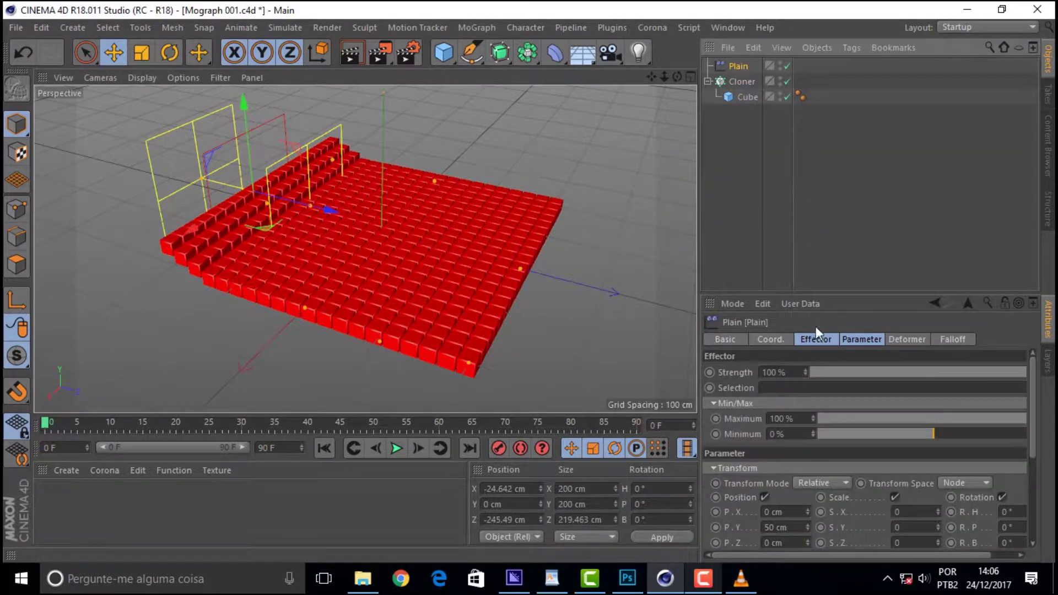
Turn on the Plain effector's Color Mode and move the effector to shift the coloured area
drag(1030, 408, 1030, 496)
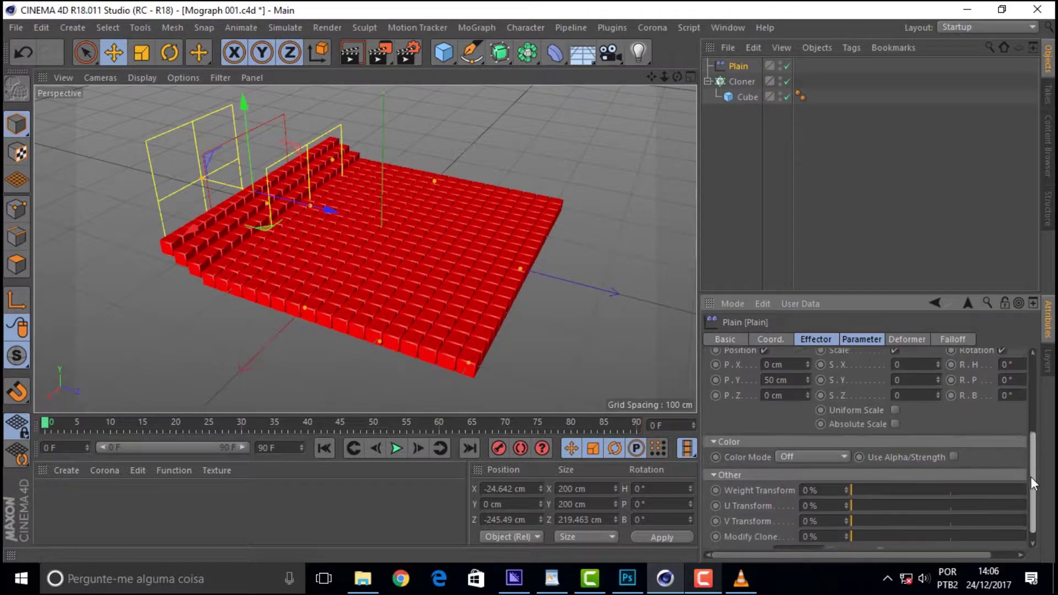
click(802, 445)
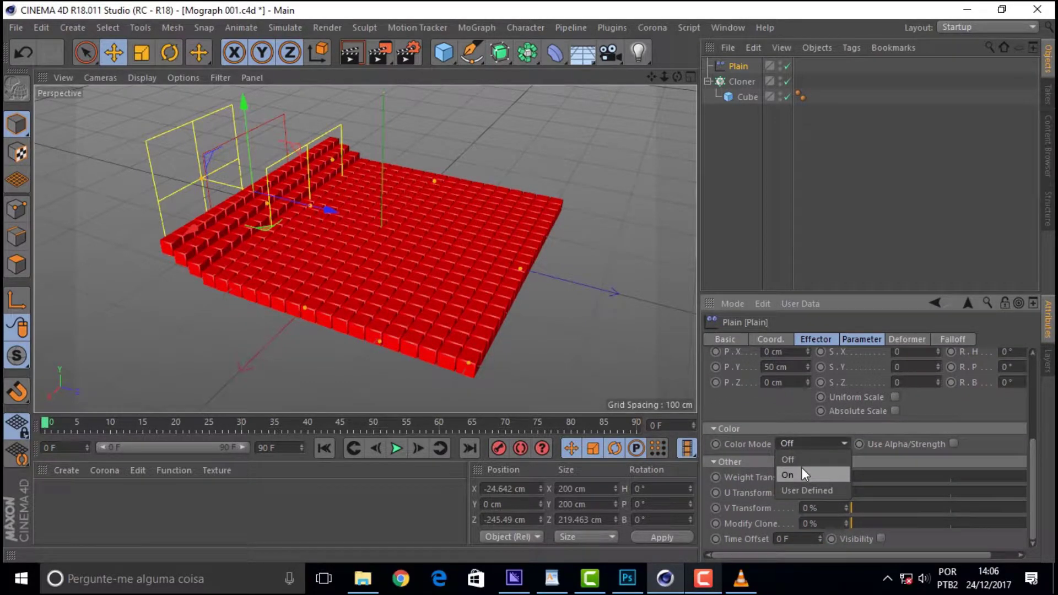
click(802, 467)
mouse_move(330, 209)
mouse_down()
mouse_move(623, 319)
mouse_move(210, 247)
mouse_move(449, 319)
mouse_move(593, 340)
mouse_move(375, 317)
mouse_move(501, 339)
mouse_up()
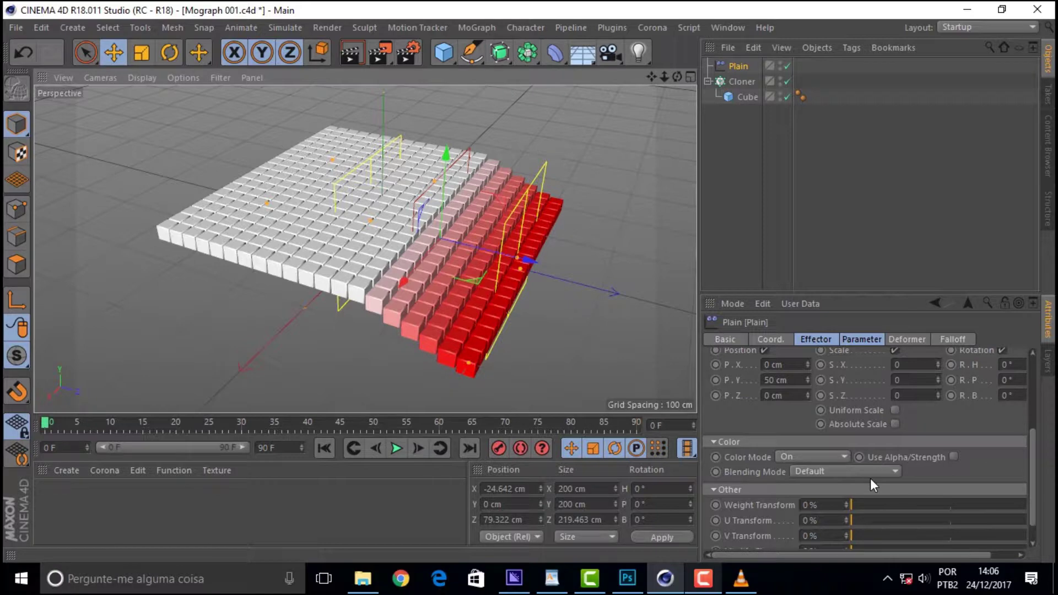
scroll(1034, 447, down, 2)
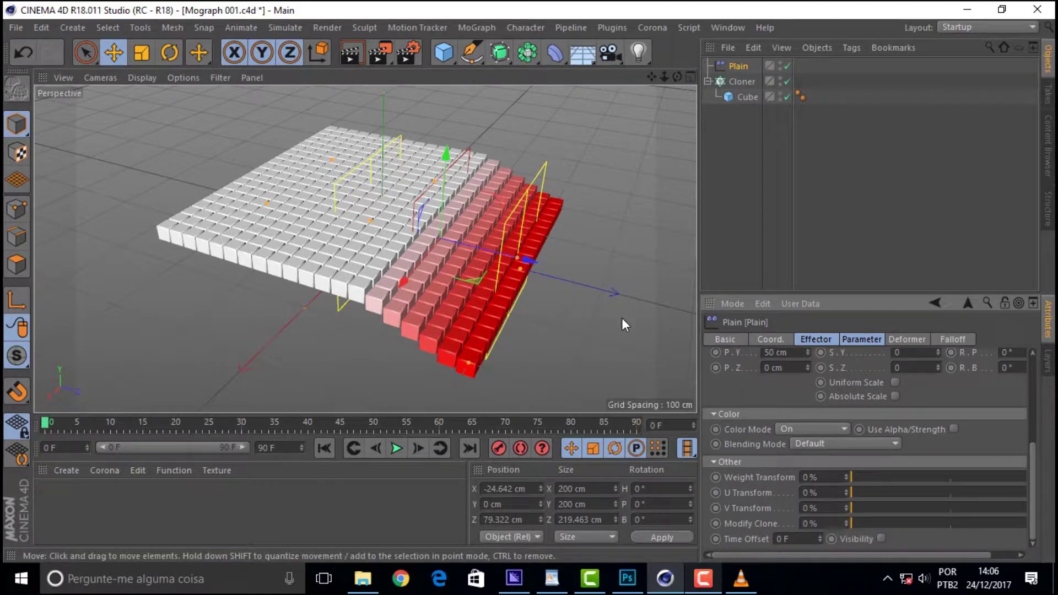
click(742, 589)
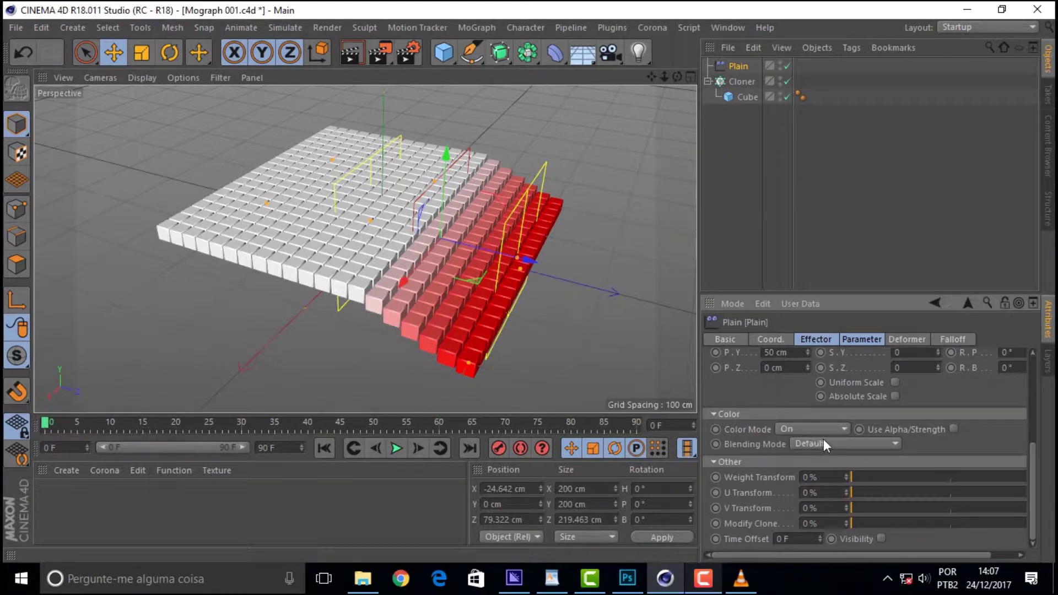
Switch the effector colour to User Defined blue (H 227°, S 83%) and reposition the effector
click(810, 429)
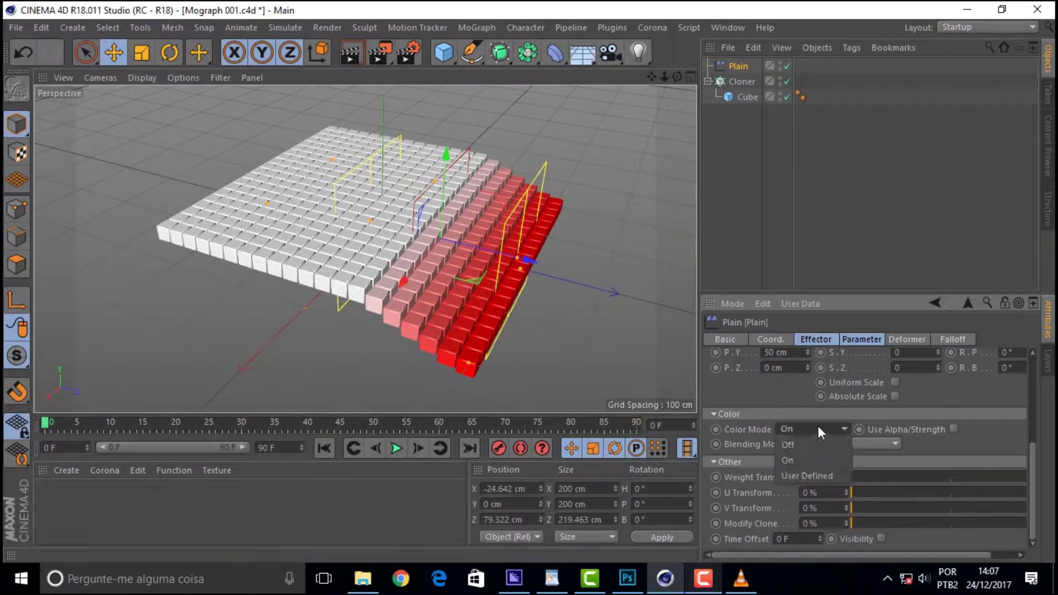
click(829, 477)
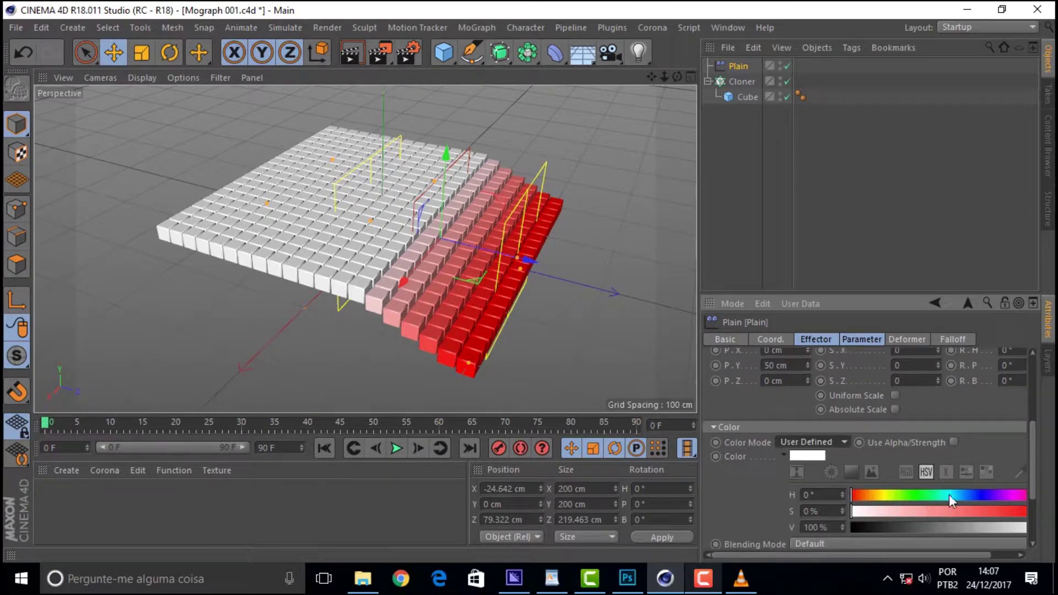
click(1019, 511)
mouse_move(984, 495)
mouse_down()
mouse_move(976, 495)
mouse_move(1013, 511)
mouse_up()
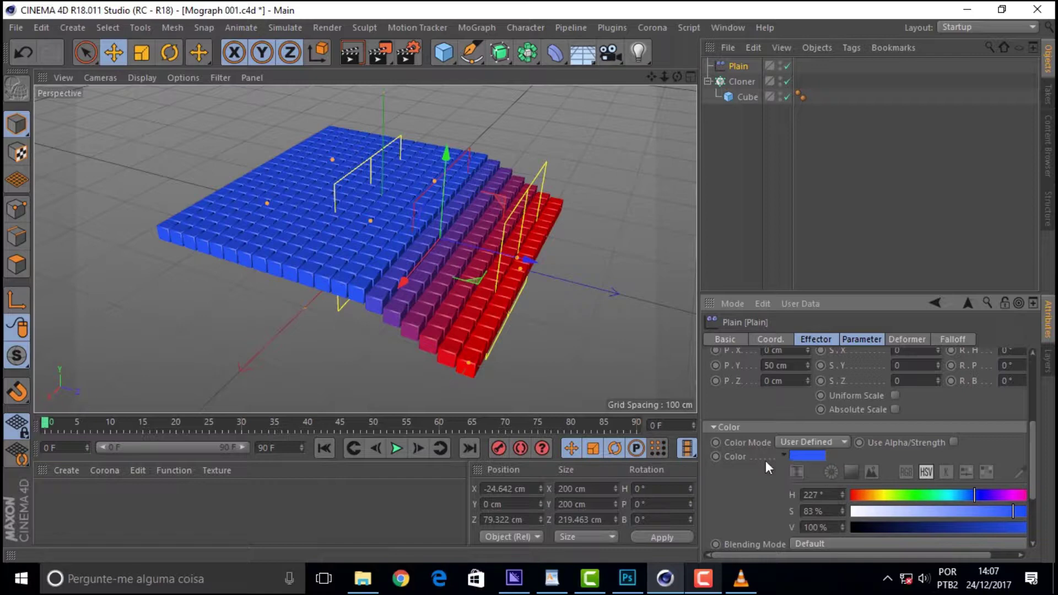
mouse_move(525, 257)
mouse_down()
mouse_move(379, 236)
mouse_move(582, 301)
mouse_move(550, 293)
mouse_move(530, 260)
mouse_move(223, 203)
mouse_move(494, 286)
mouse_move(422, 297)
mouse_move(455, 305)
mouse_up()
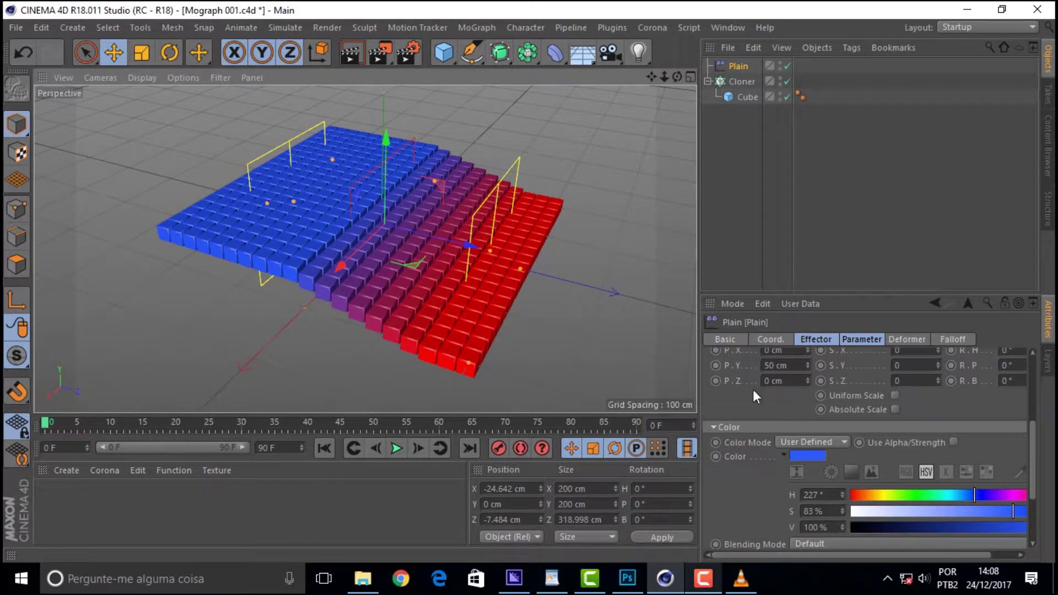
Enable Use Alpha/Strength on the Plain effector colour, keeping User Defined colour mode
click(954, 442)
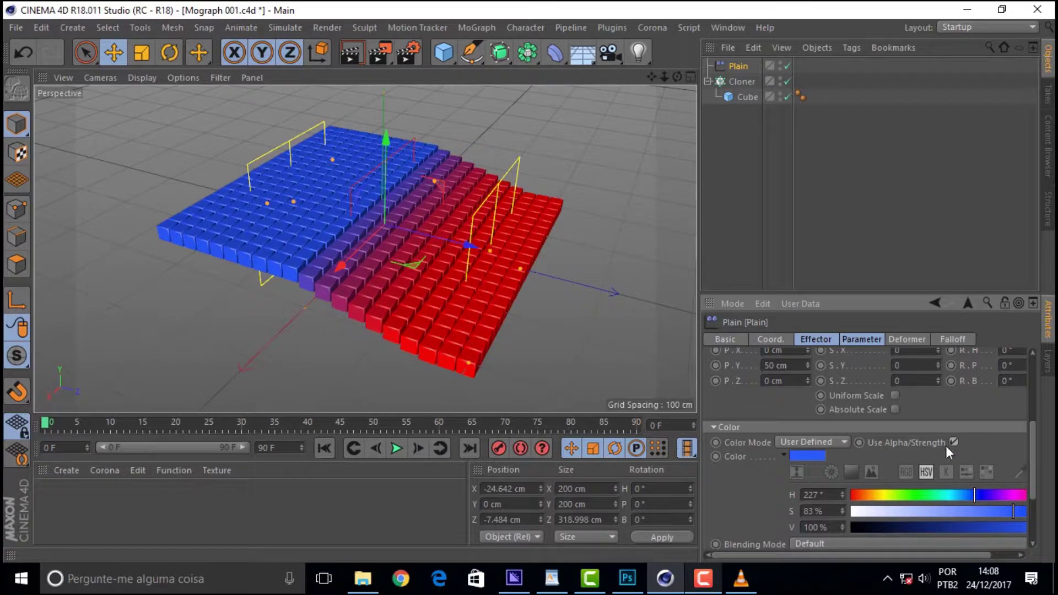
mouse_move(1031, 444)
mouse_down()
mouse_move(1033, 488)
mouse_move(1031, 457)
mouse_up()
click(810, 413)
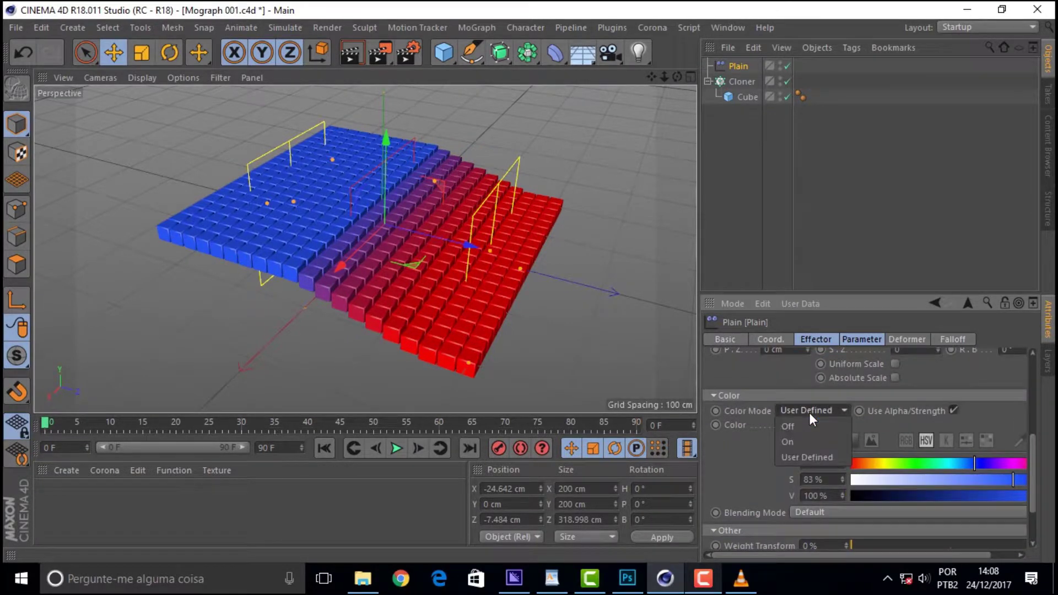
click(956, 414)
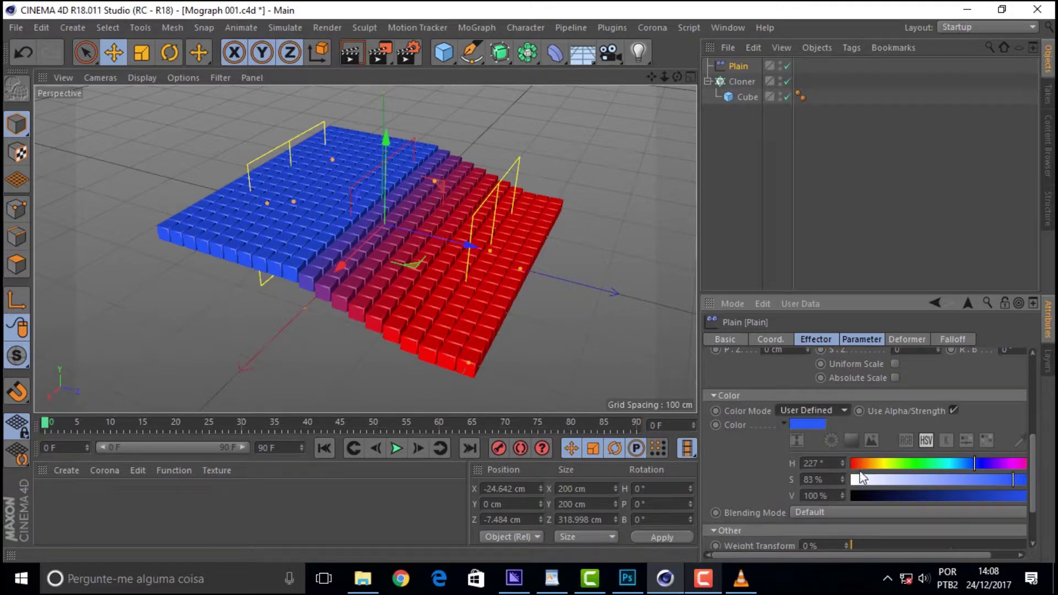
Try Multiply, Divide and Add blending, return to Default, and disable Use Alpha/Strength
click(838, 511)
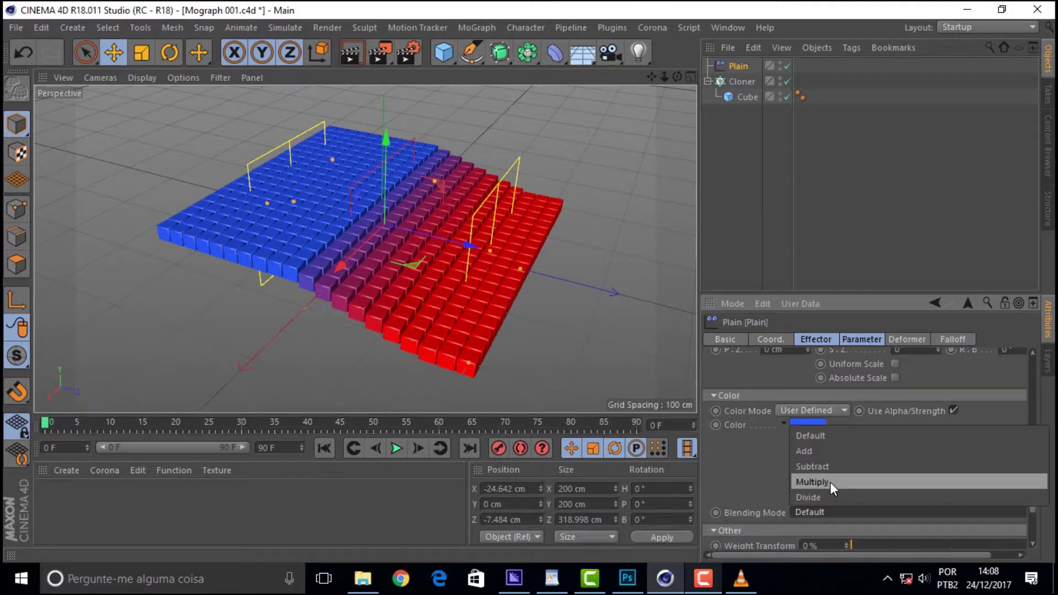
click(830, 481)
click(842, 511)
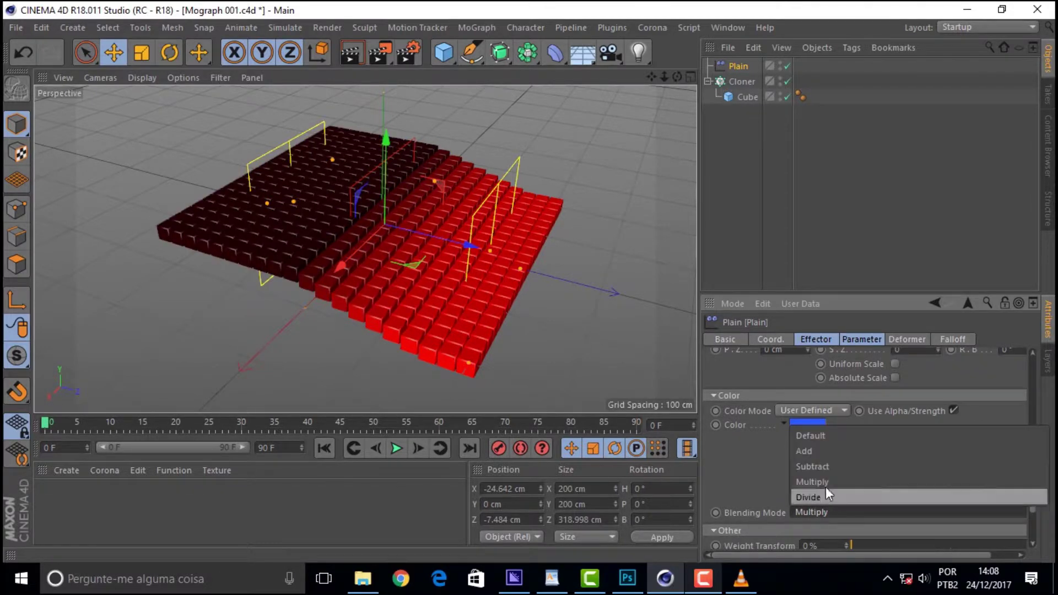
click(829, 498)
click(865, 510)
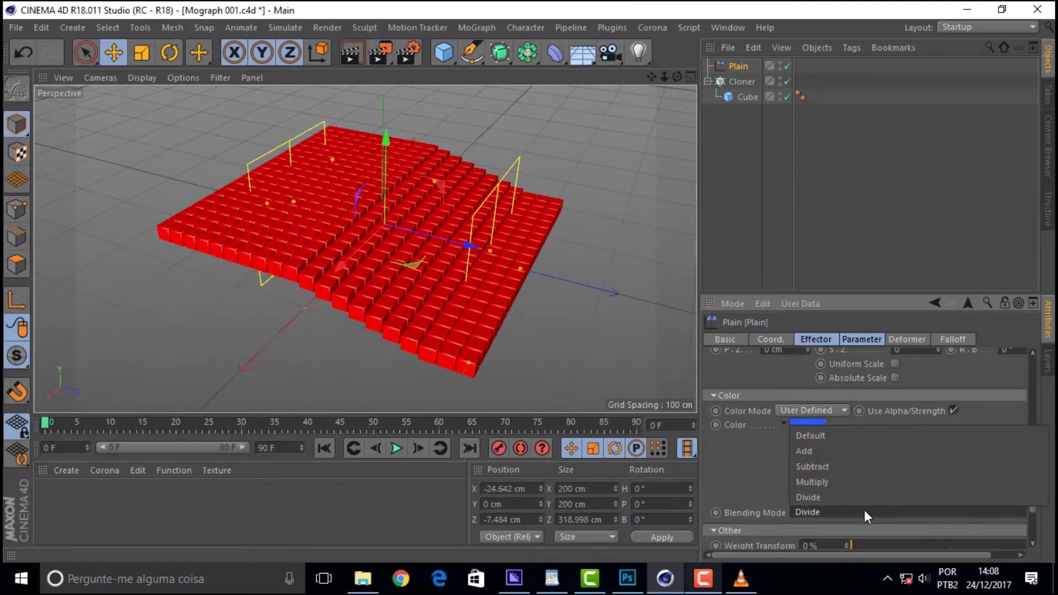
click(838, 456)
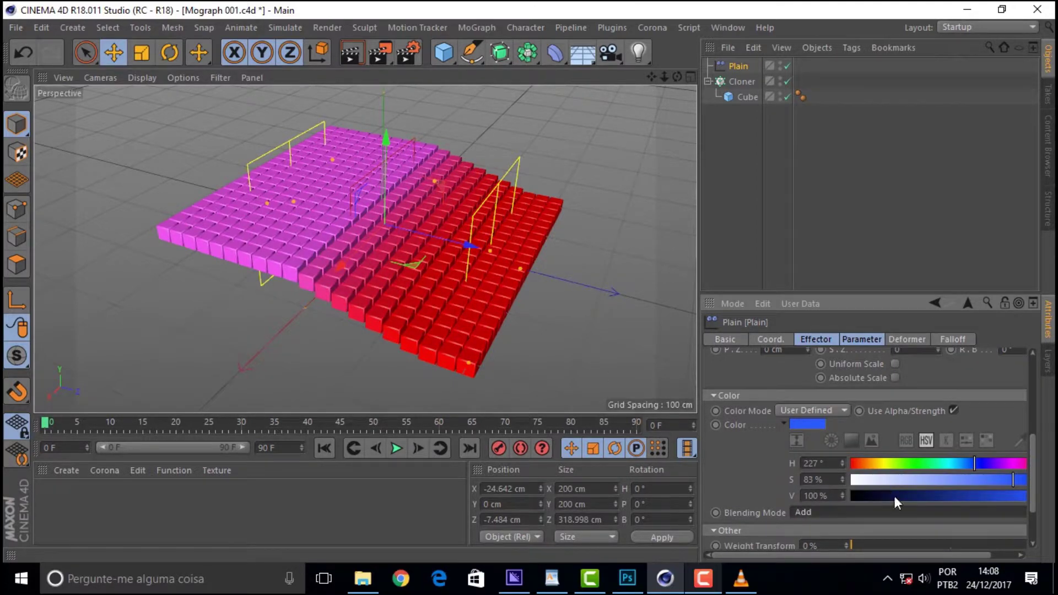
click(871, 513)
click(835, 440)
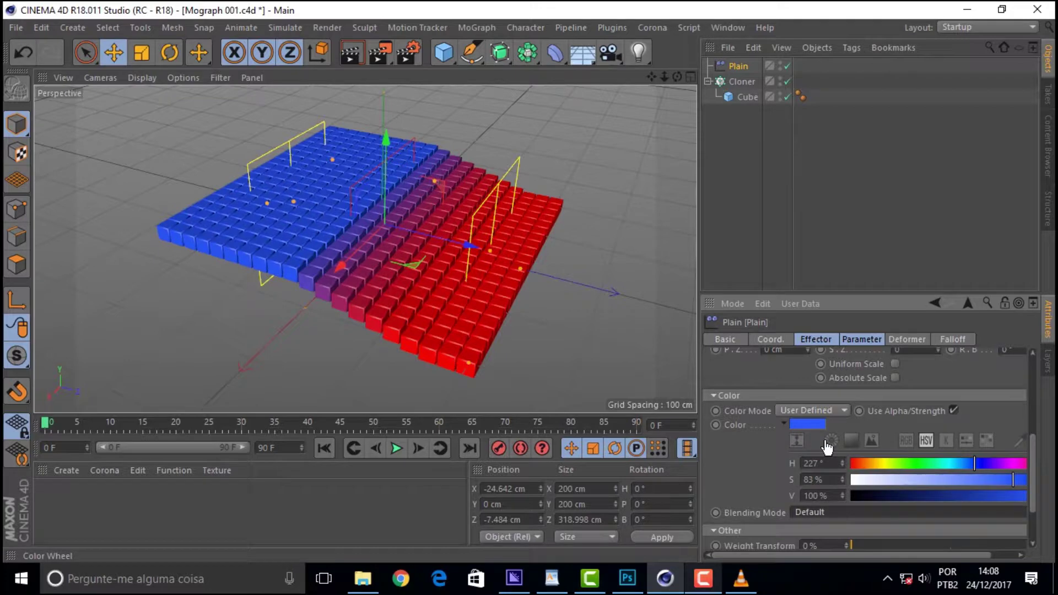
click(954, 410)
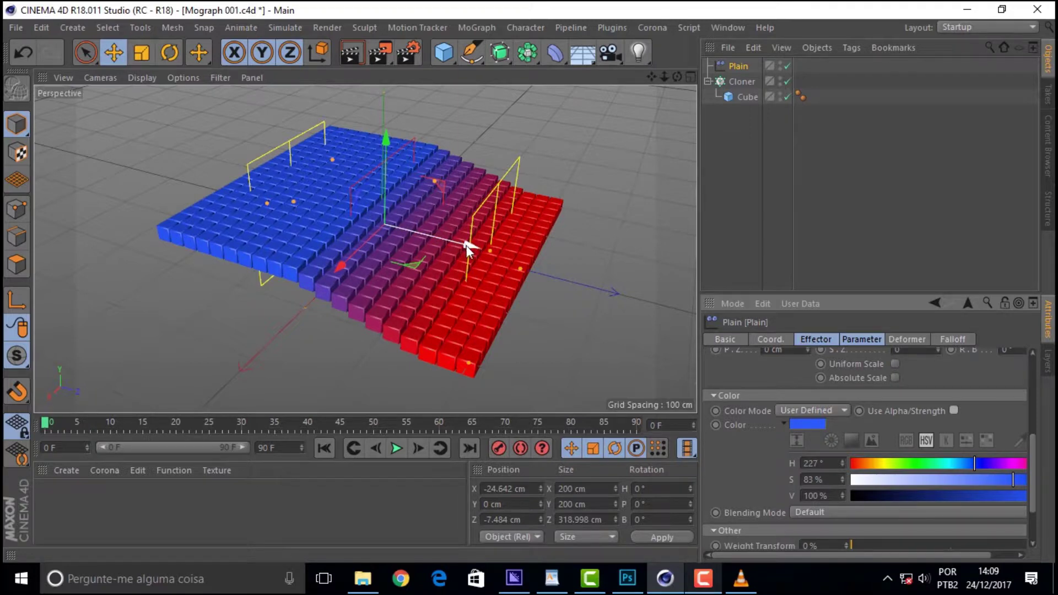
Move the Plain effector back along Z and preview the grid in an enlarged Interactive Render Region
mouse_move(467, 245)
mouse_down()
mouse_move(461, 274)
mouse_move(435, 199)
mouse_up()
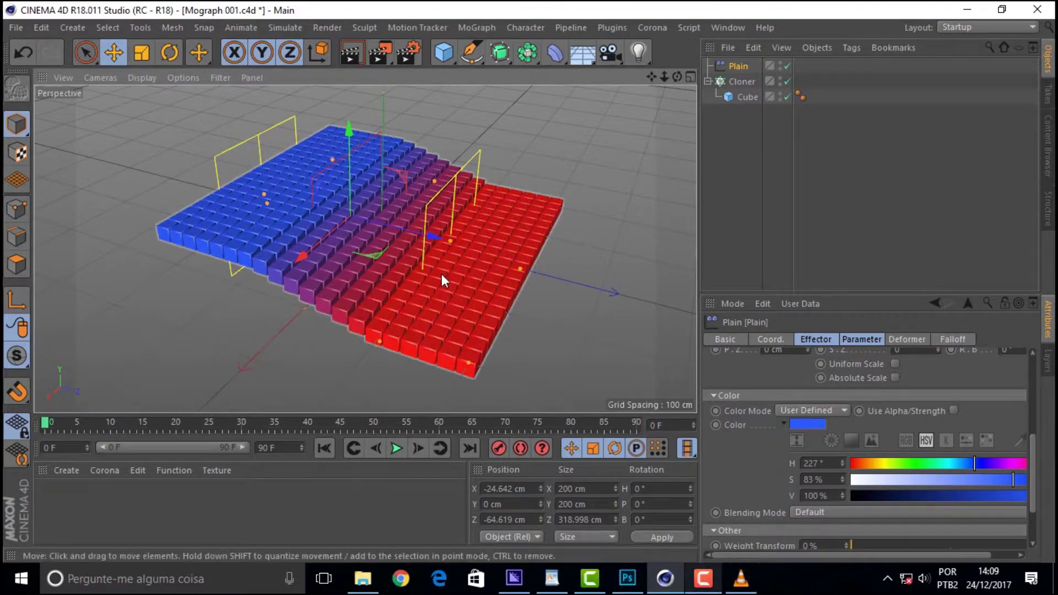
key(alt+r)
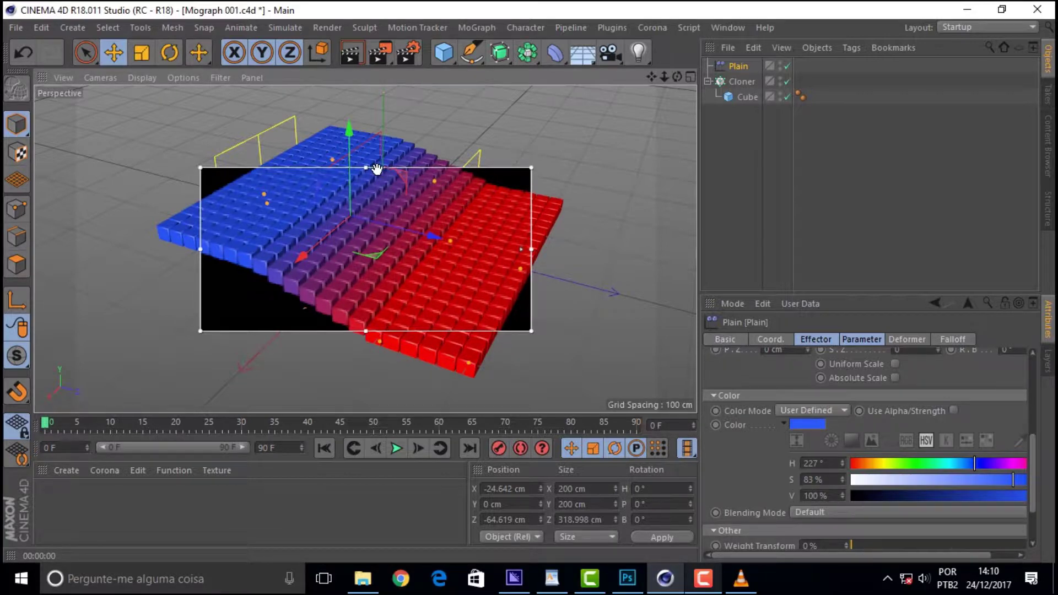
drag(365, 167, 364, 125)
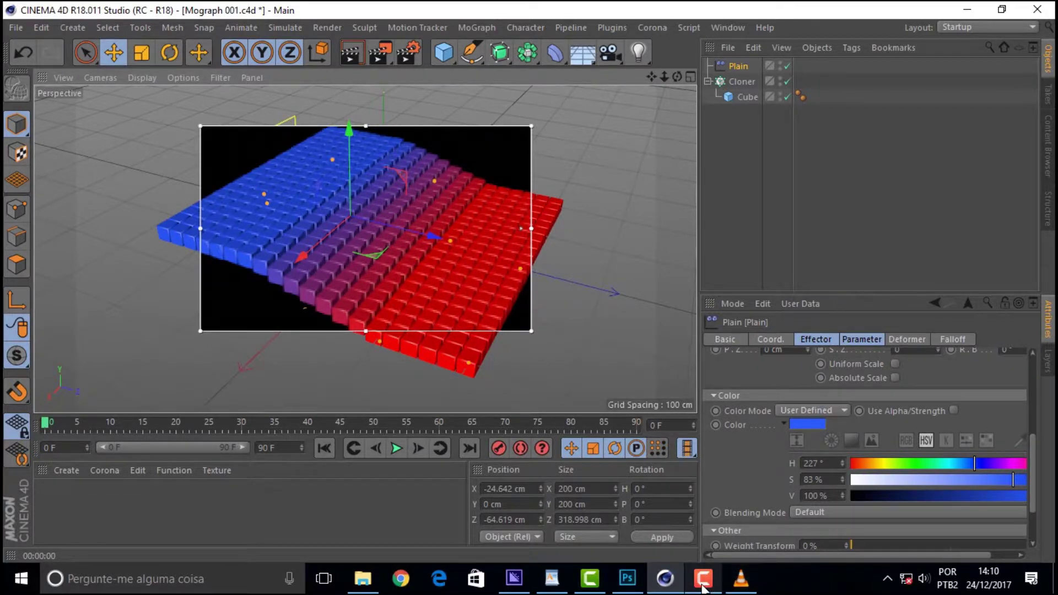
Create a new material Mat and apply it to the Cloner
click(65, 470)
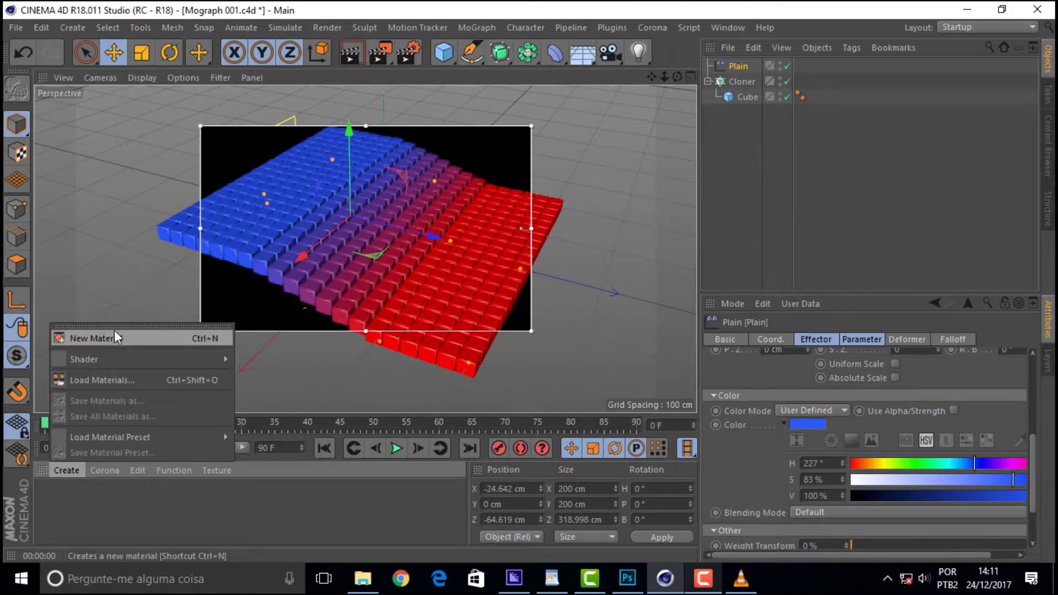
click(113, 334)
drag(44, 502, 749, 83)
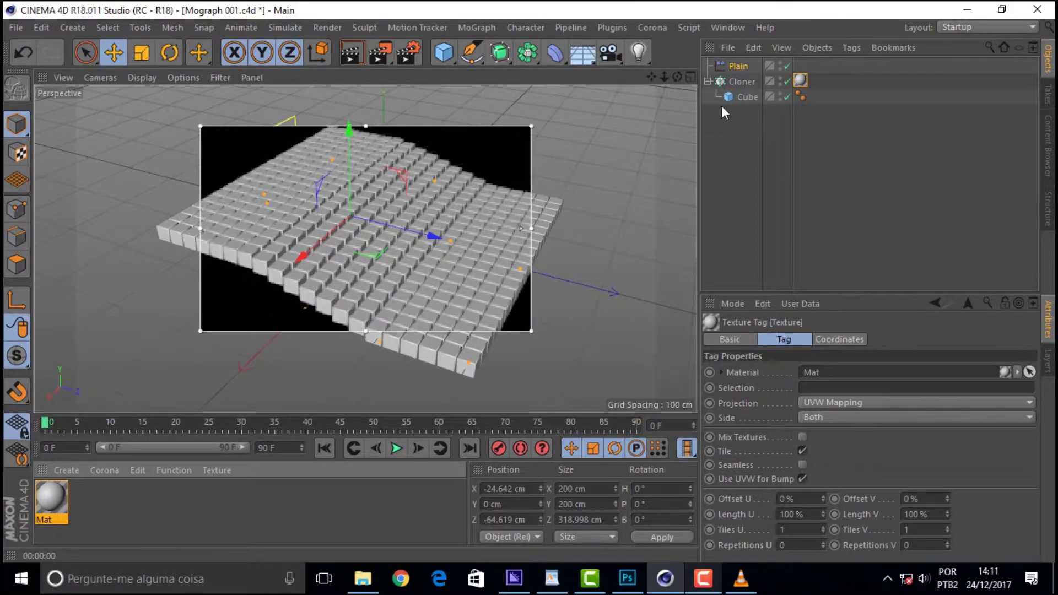
double_click(800, 81)
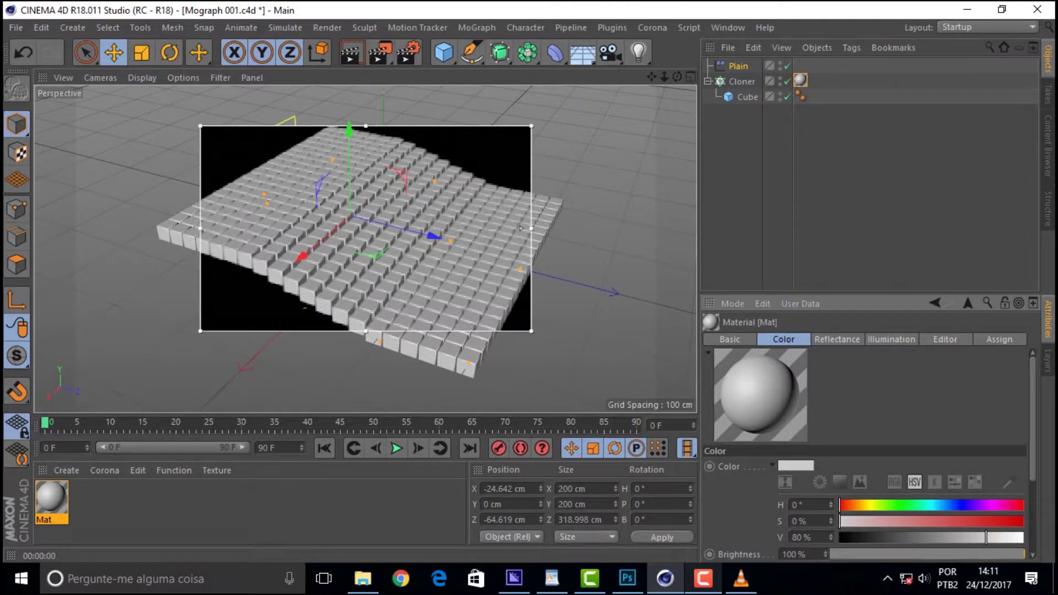
Set Mat's Color texture to a MoGraph Color Shader and select the Plain effector
scroll(1027, 424, down, 2)
scroll(1027, 424, down, 2)
scroll(1026, 455, down, 1)
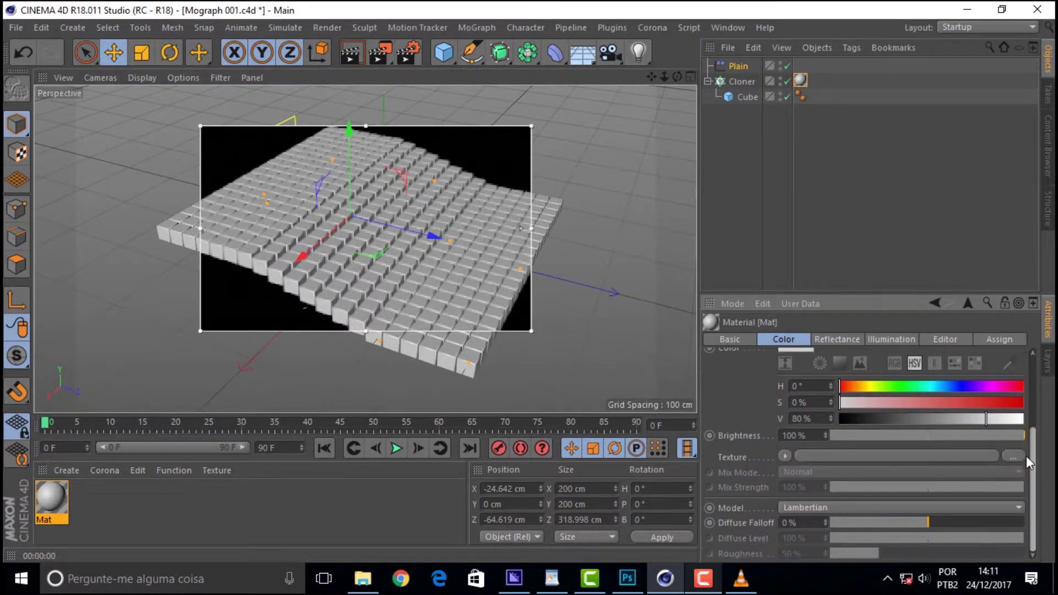
click(785, 457)
click(785, 458)
click(786, 338)
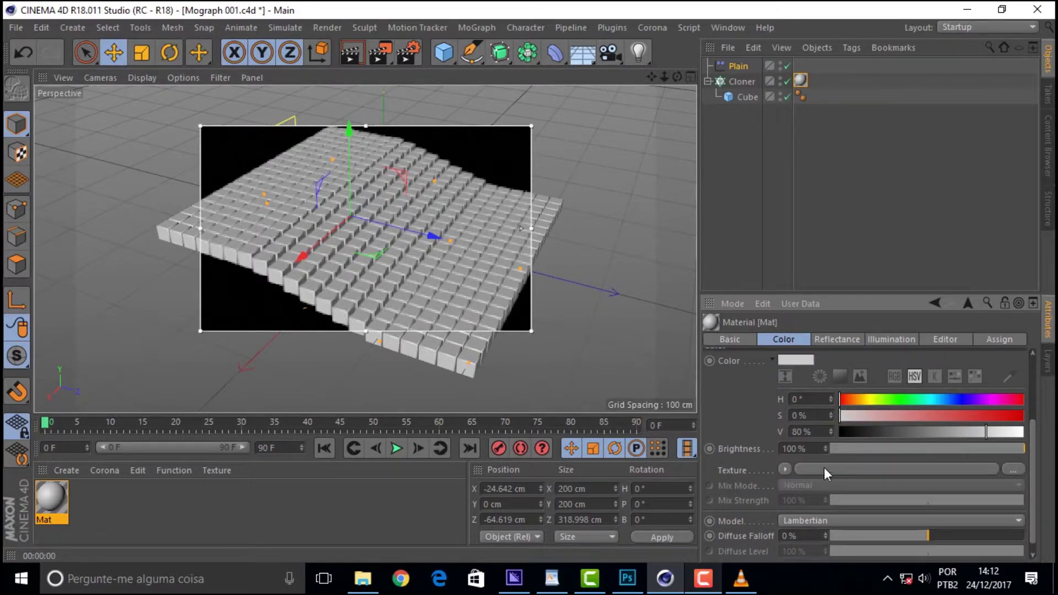
click(818, 468)
click(668, 483)
click(785, 469)
mouse_move(804, 392)
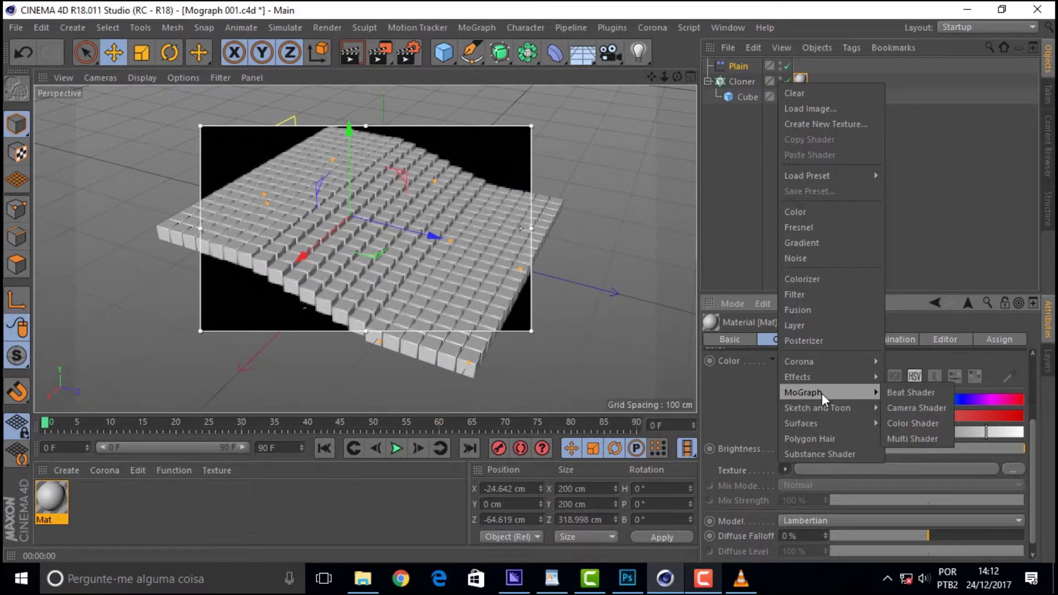
click(936, 422)
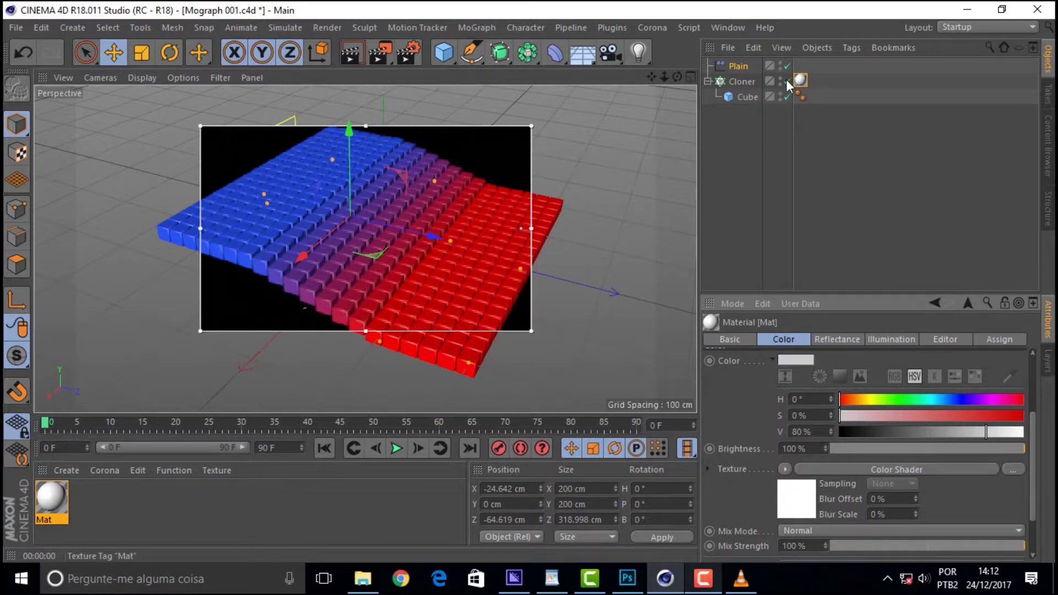
click(736, 66)
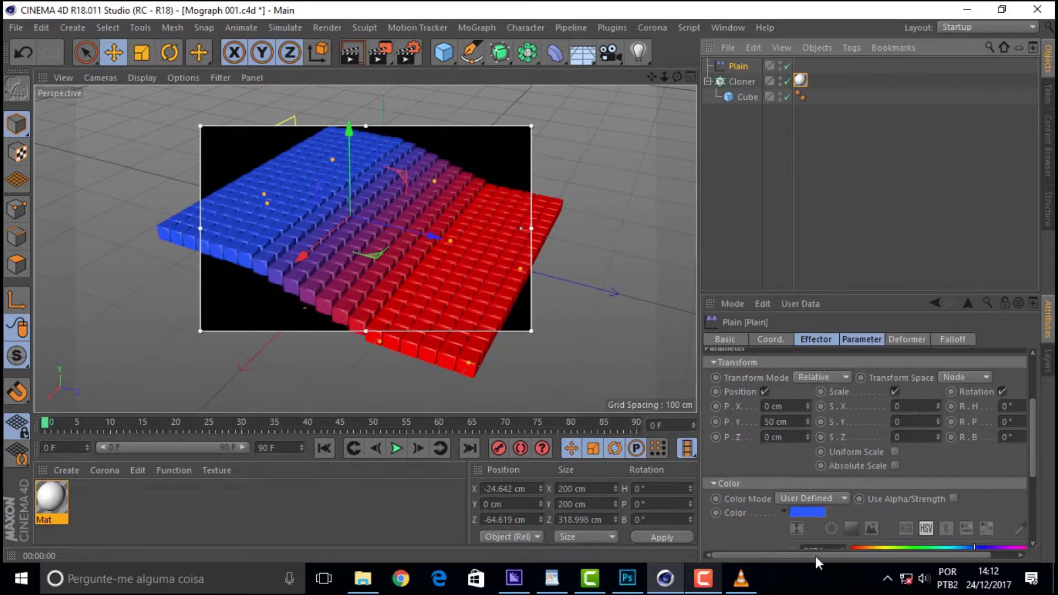
click(742, 83)
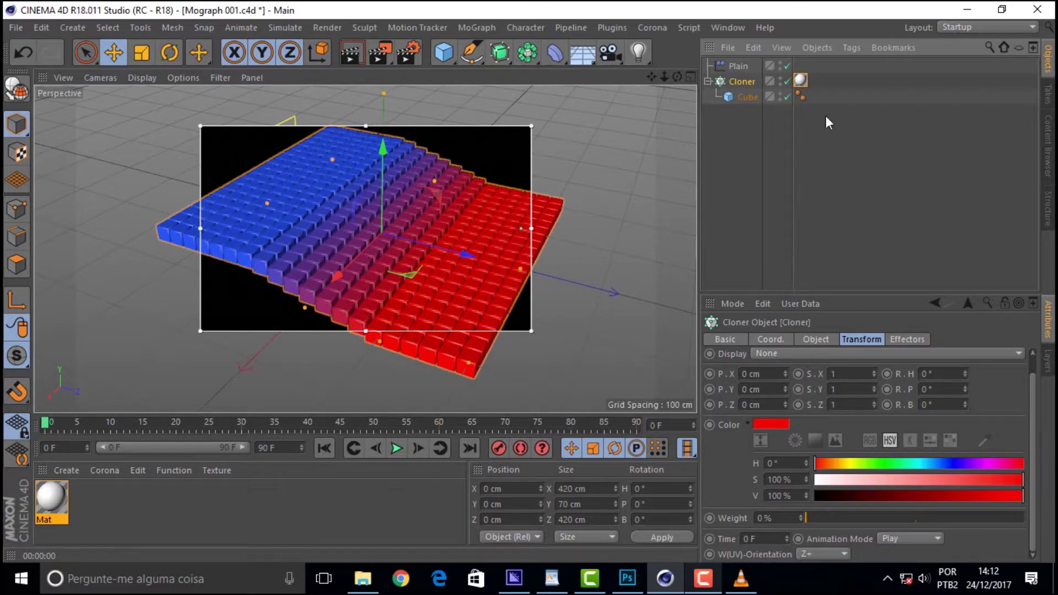
double_click(52, 495)
mouse_move(555, 43)
mouse_down()
mouse_move(904, 106)
mouse_move(909, 74)
mouse_up()
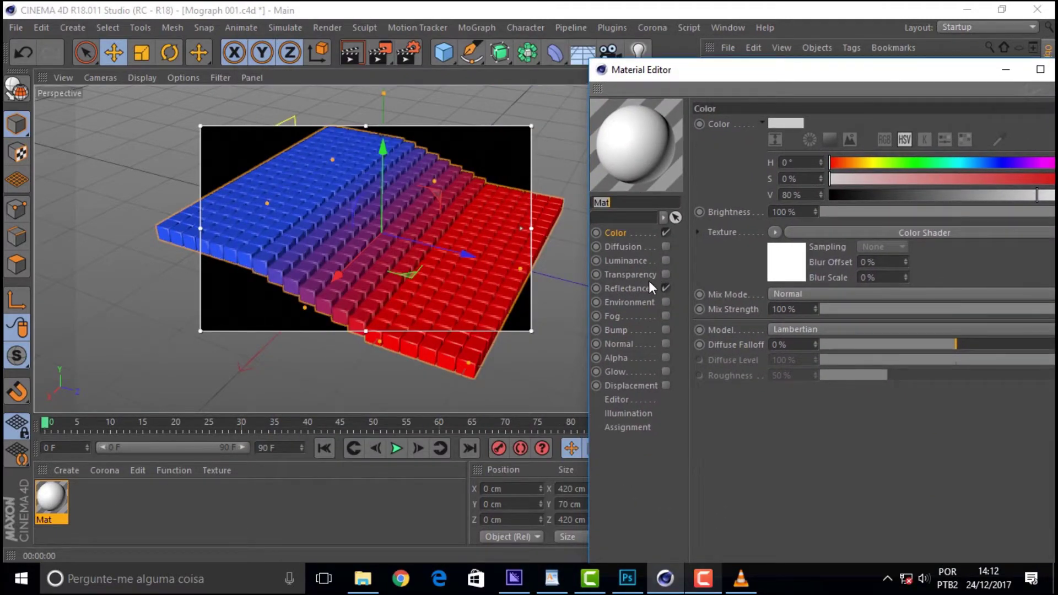
click(634, 288)
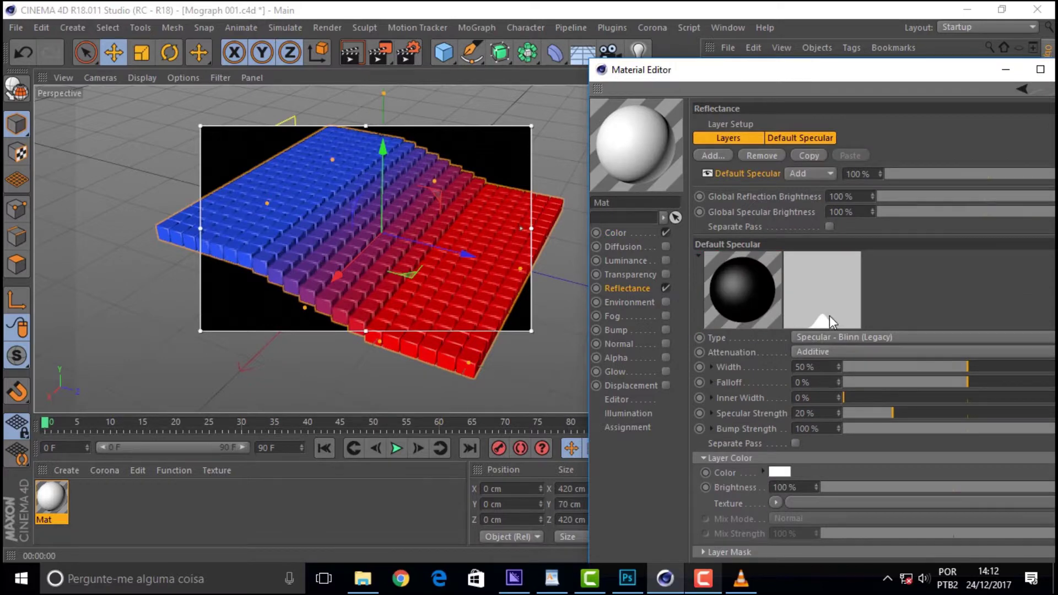
click(617, 233)
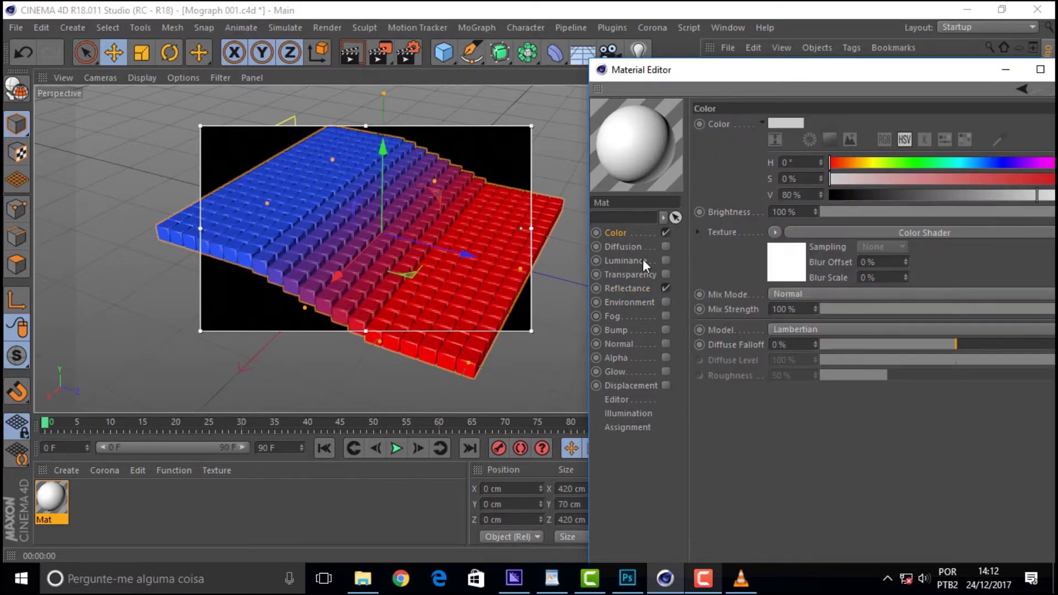
click(632, 253)
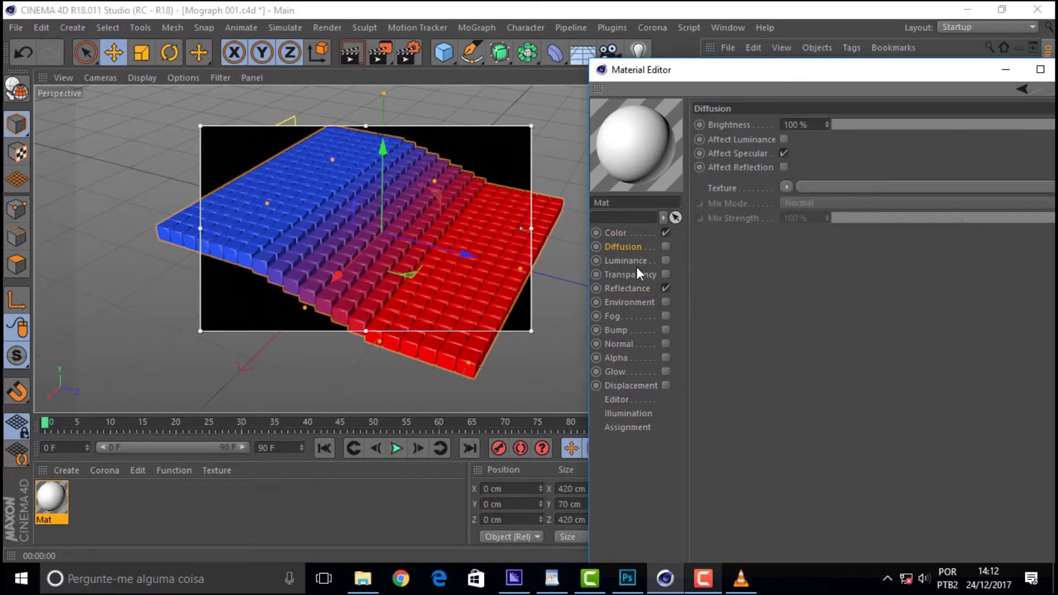
click(632, 265)
click(666, 260)
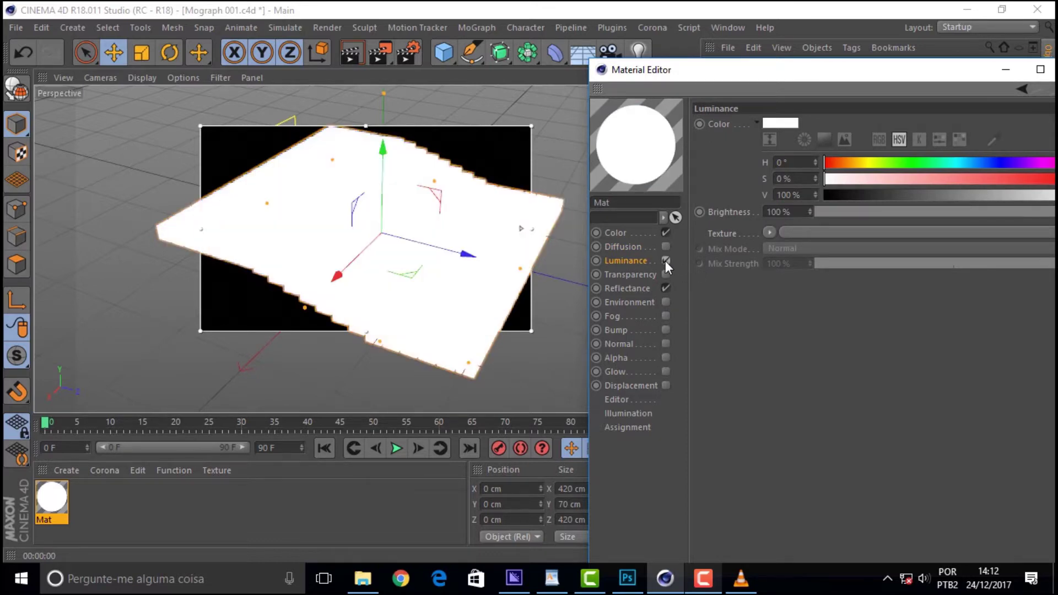
click(666, 260)
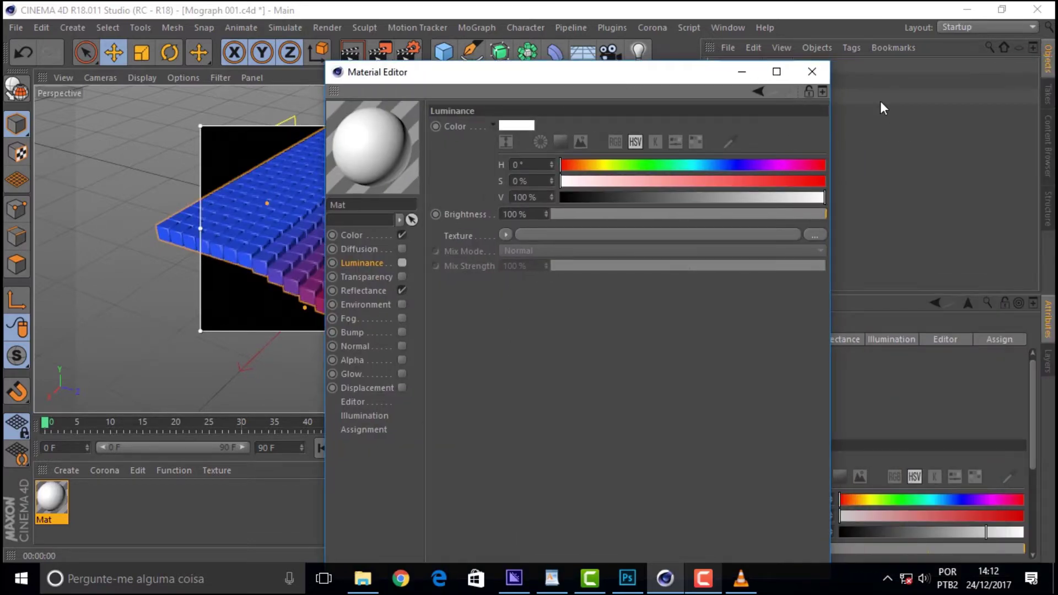
click(814, 70)
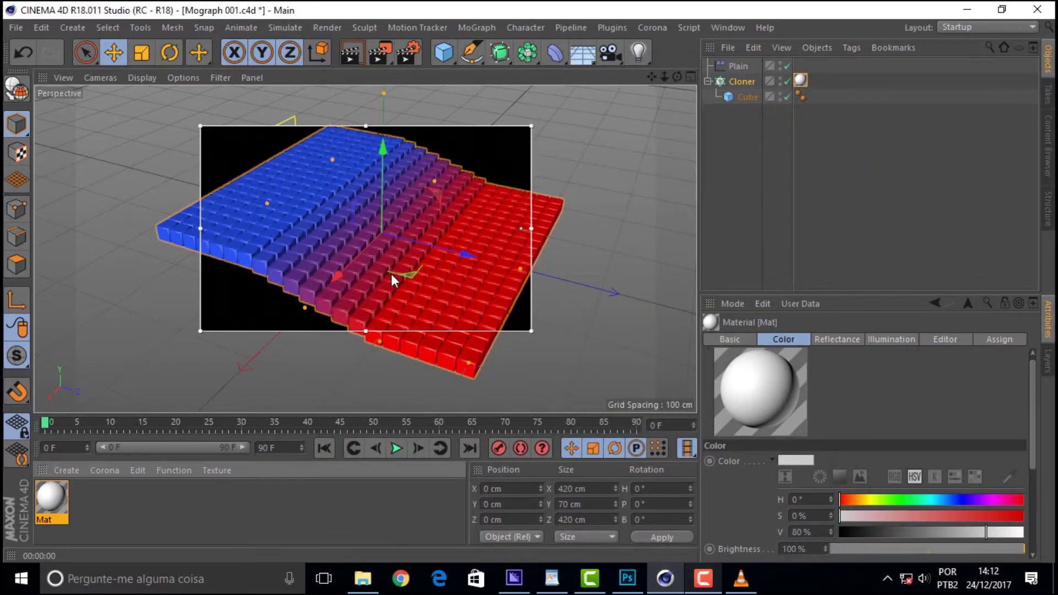